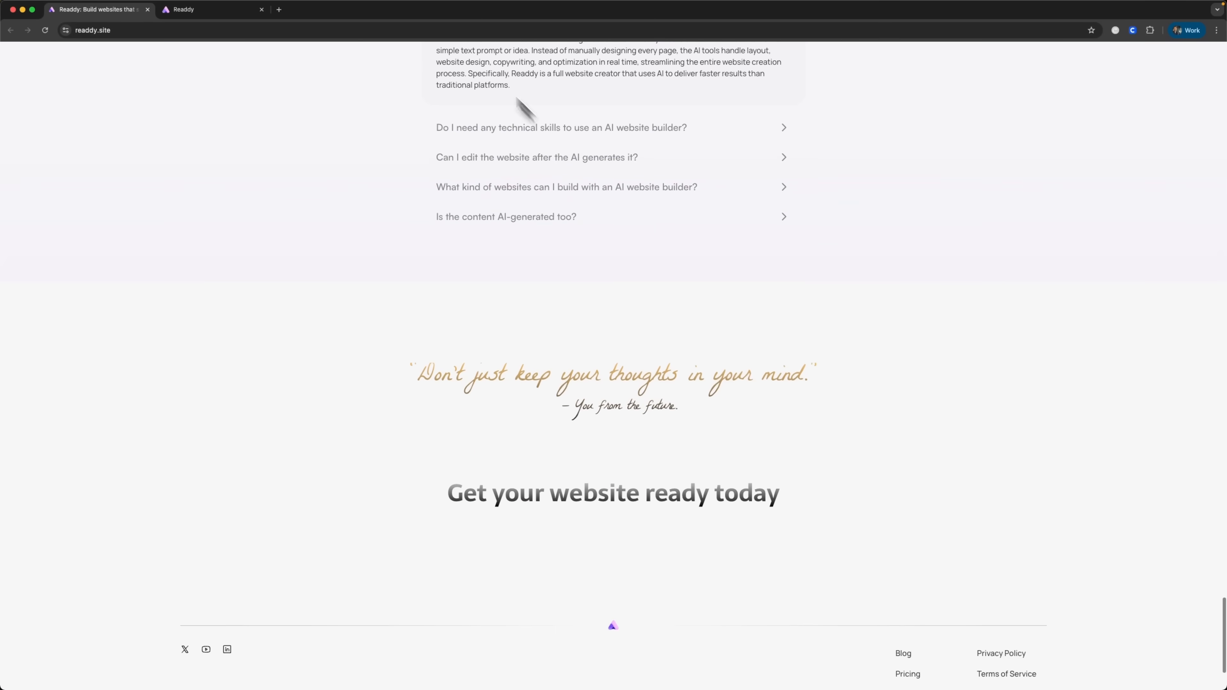
Step: Create a new web project named Elite Business Academy in Readdy
{"action": "left_click", "coordinate": [202, 11]}
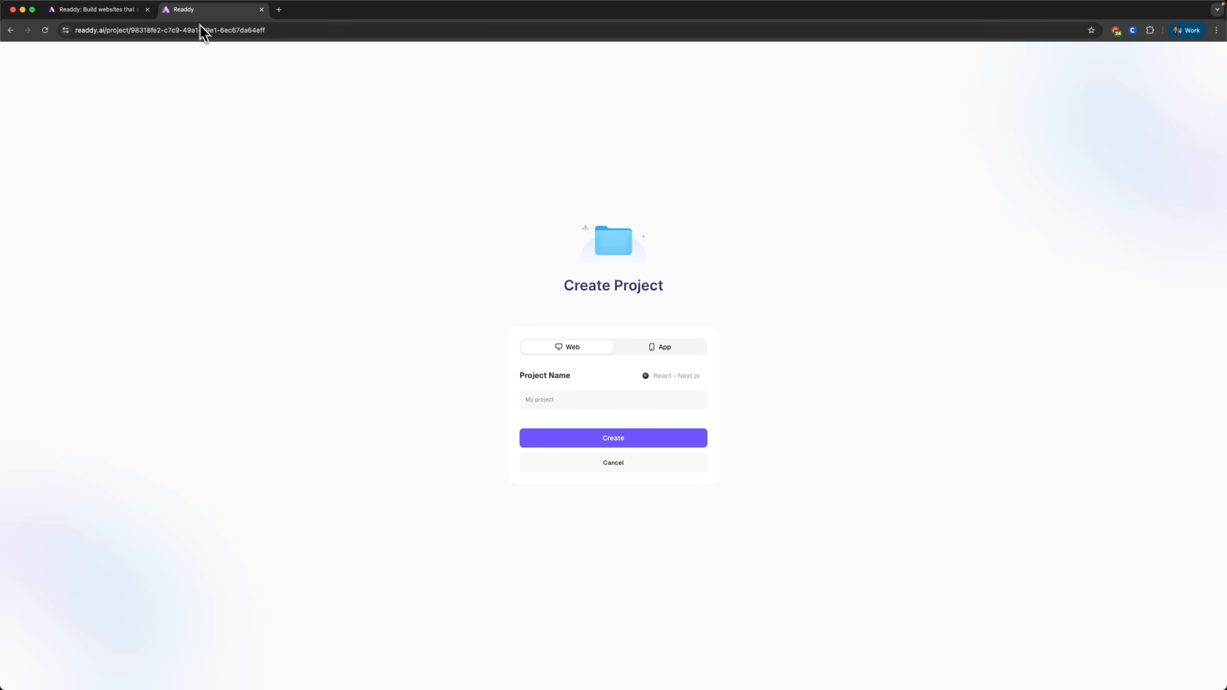
{"action": "left_click", "coordinate": [599, 399]}
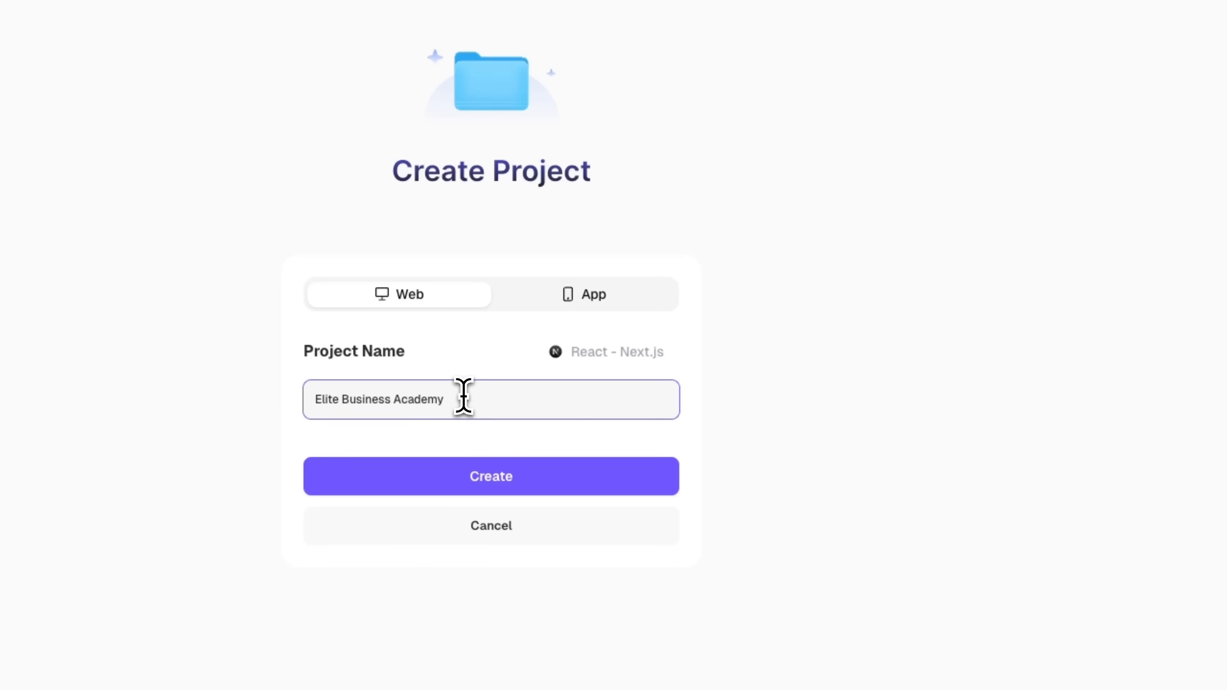
{"action": "left_click", "coordinate": [519, 476]}
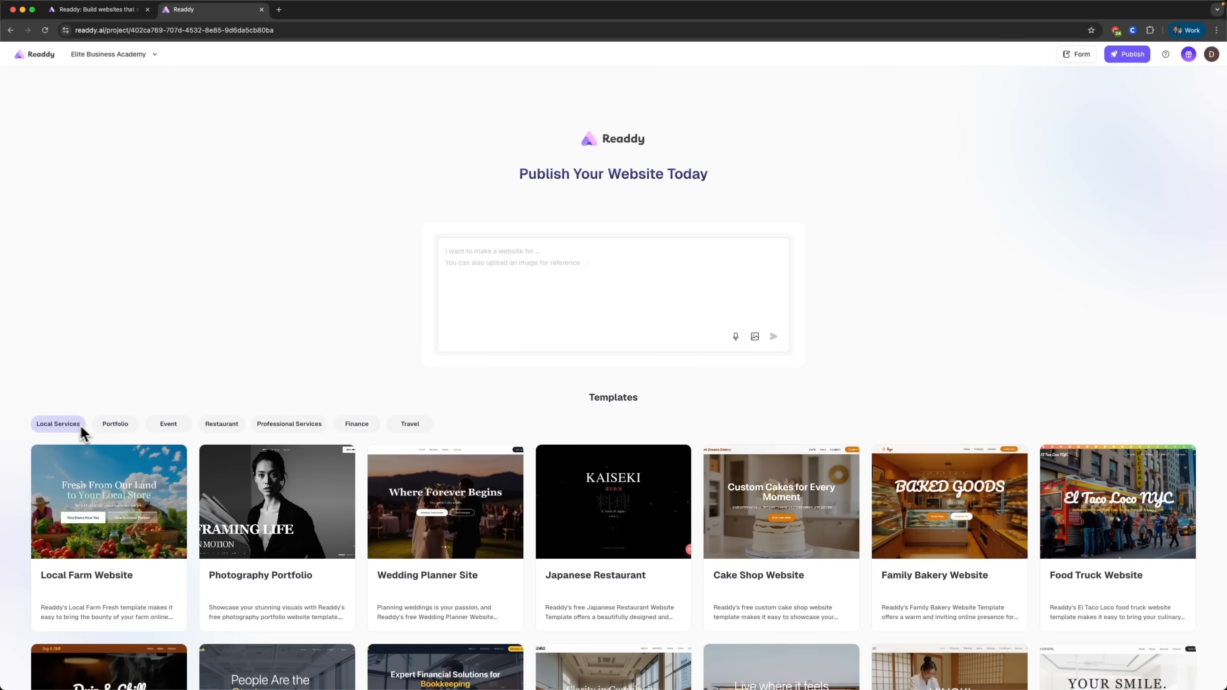
Step: Submit a prompt for a professional Elite Business Academy website with homepage, programs, faculty, admissions and resources pages, contact forms and call-to-action buttons
{"action": "scroll", "coordinate": [118, 433], "scroll_direction": "down", "scroll_amount": 5}
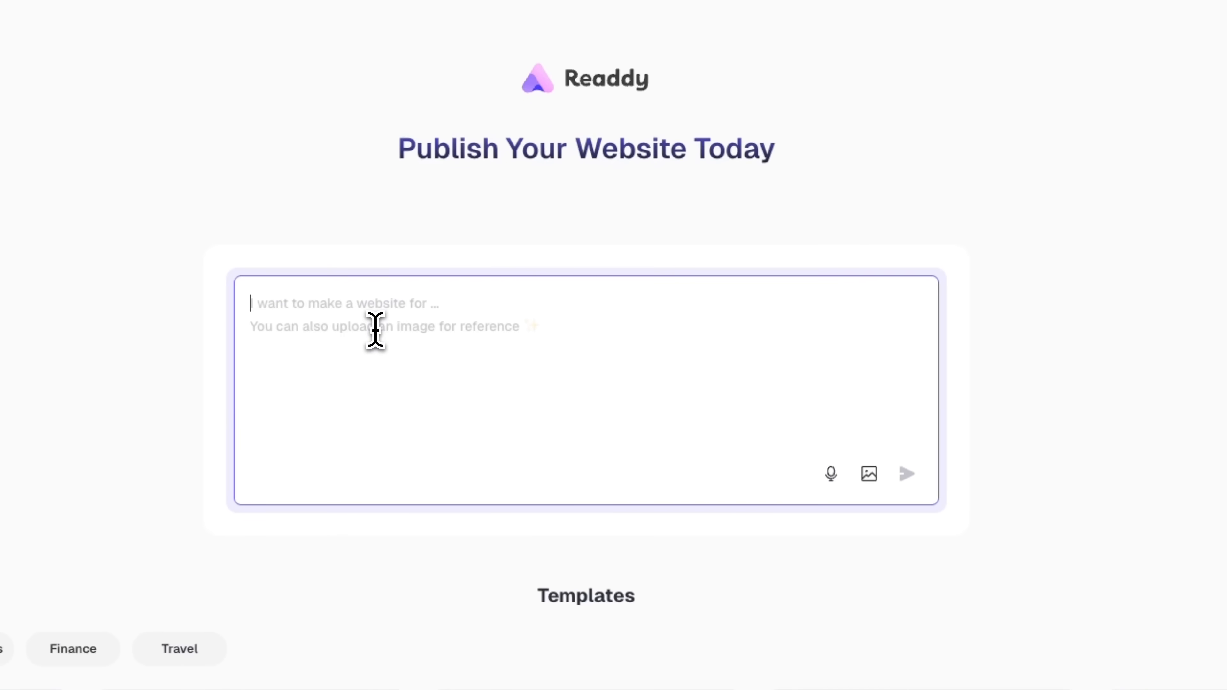
{"action": "type", "text": "Create a professional website for Elite Business Academy, a modern business college. We need five main pages: homepage with hero video section, programs page showcasing our business courses, faculty page with our teaching team, admissions page with application form, and resources page for students. The design should be professional, modern, and trustworthy for education sector. Include contact forms and call-to-action buttons throughout the site"}
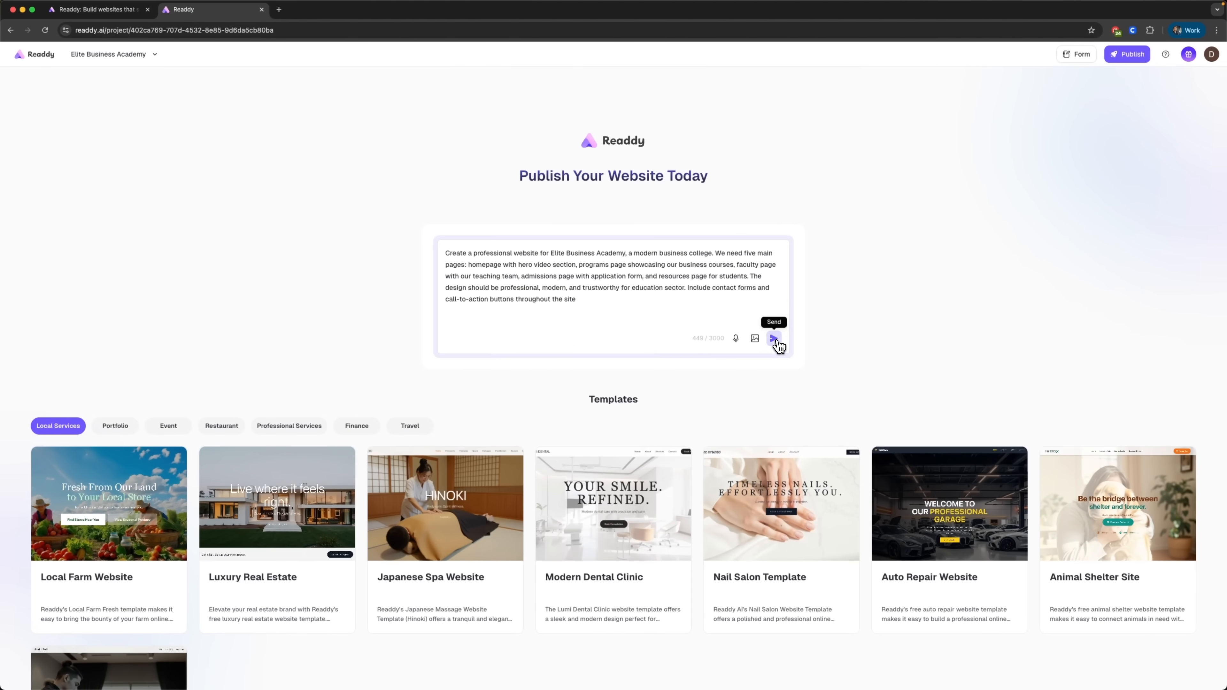
{"action": "left_click", "coordinate": [891, 422]}
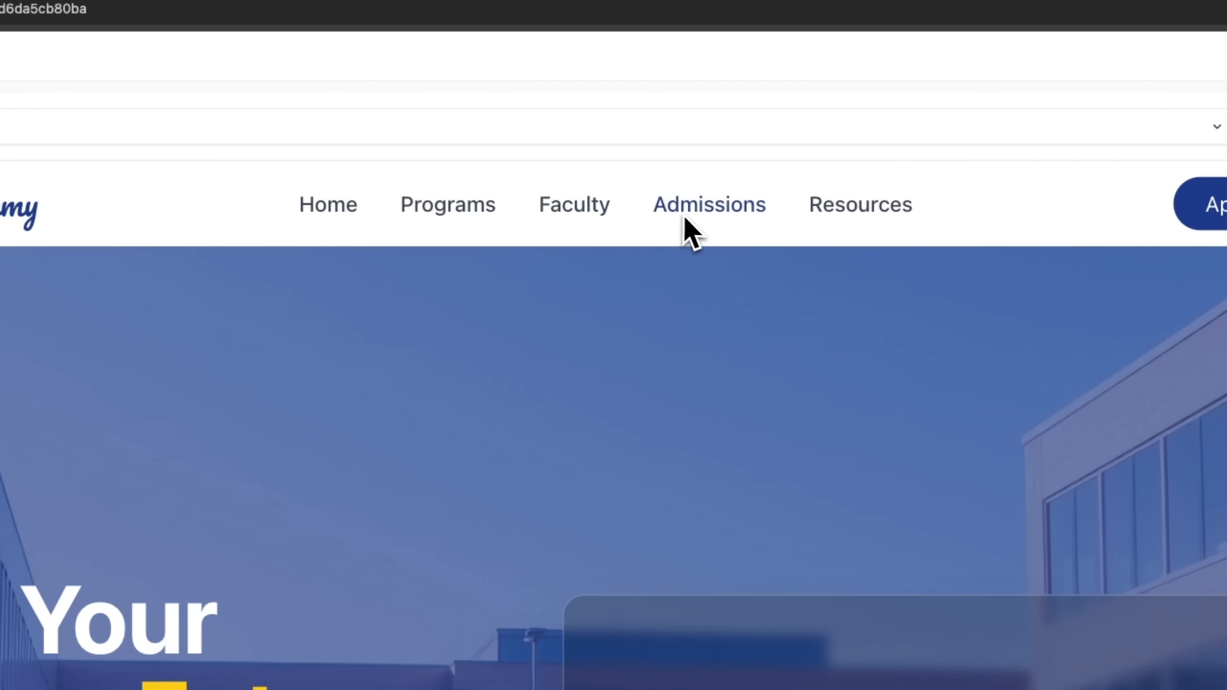
Step: Review the generated Programs page with its course cards and benefits, and the Faculty page with its teacher profiles
{"action": "left_click", "coordinate": [462, 211]}
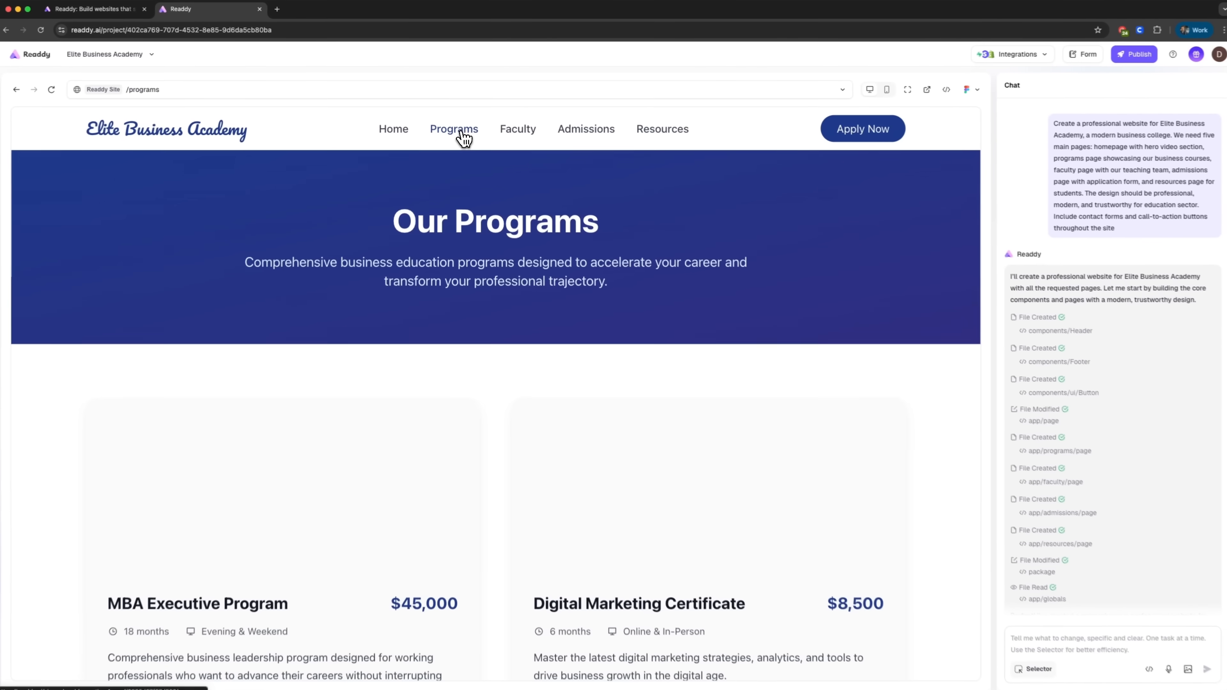
{"action": "scroll", "coordinate": [486, 363], "scroll_direction": "down", "scroll_amount": 15}
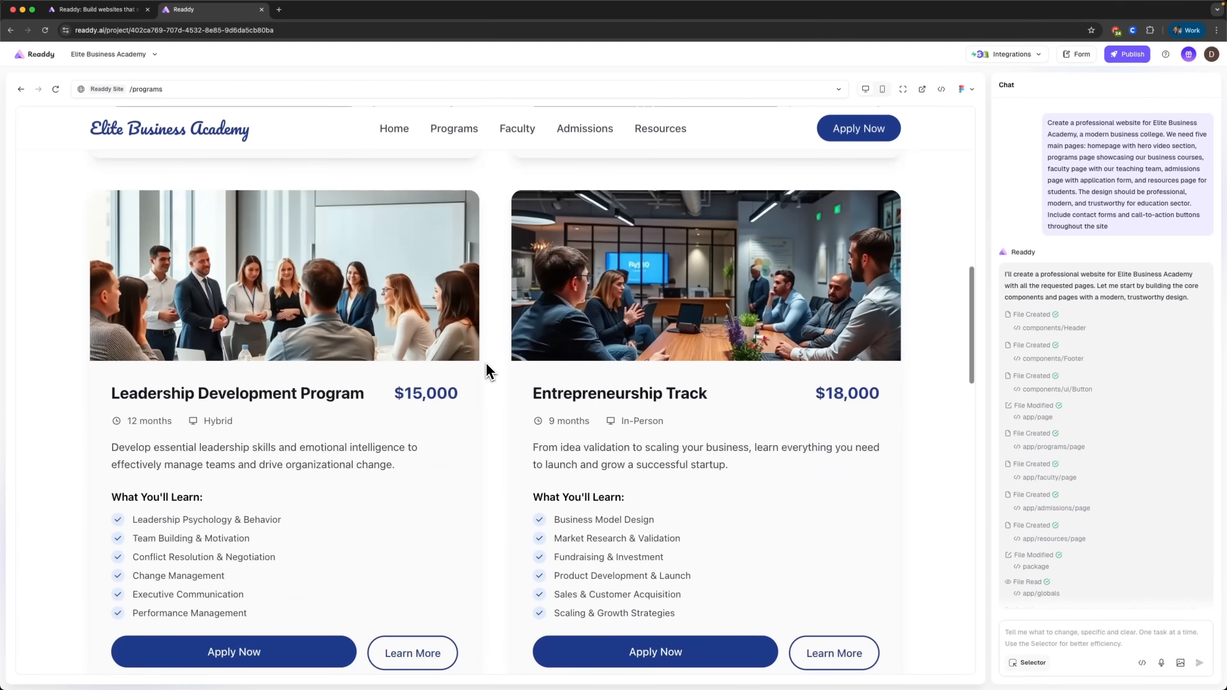
{"action": "scroll", "coordinate": [486, 362], "scroll_direction": "down", "scroll_amount": 4}
{"action": "scroll", "coordinate": [481, 517], "scroll_direction": "down", "scroll_amount": 10}
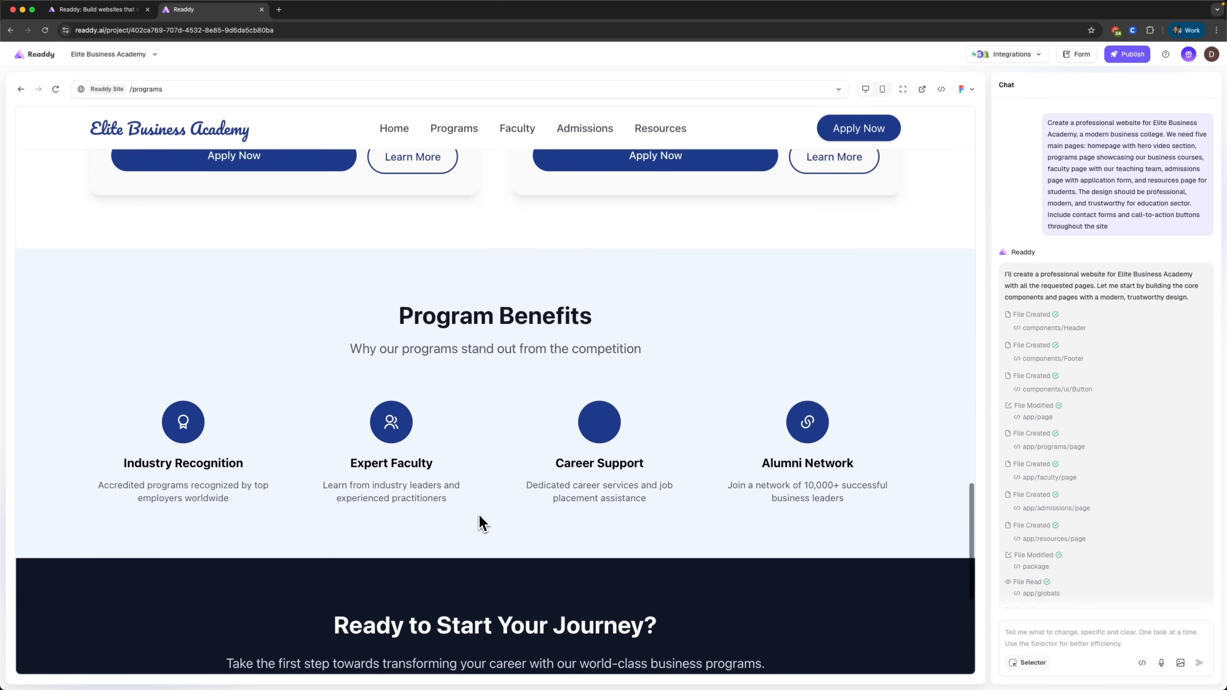
{"action": "left_click", "coordinate": [517, 128]}
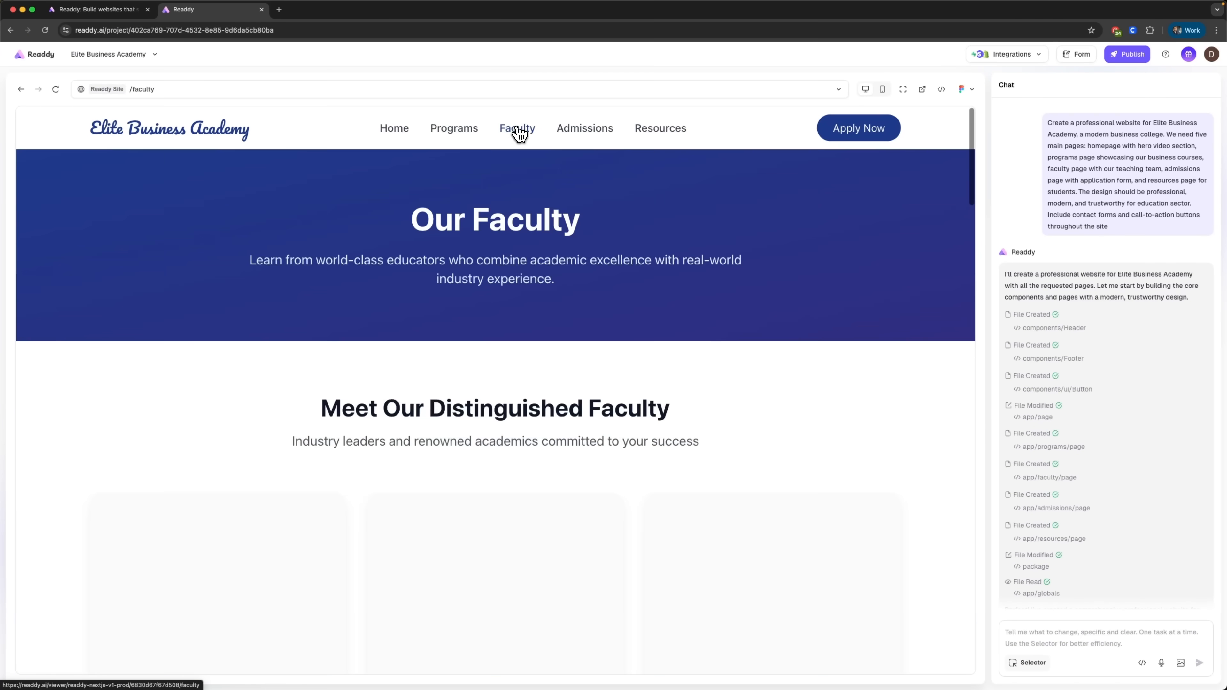
{"action": "scroll", "coordinate": [512, 486], "scroll_direction": "down", "scroll_amount": 3}
{"action": "scroll", "coordinate": [512, 486], "scroll_direction": "down", "scroll_amount": 15}
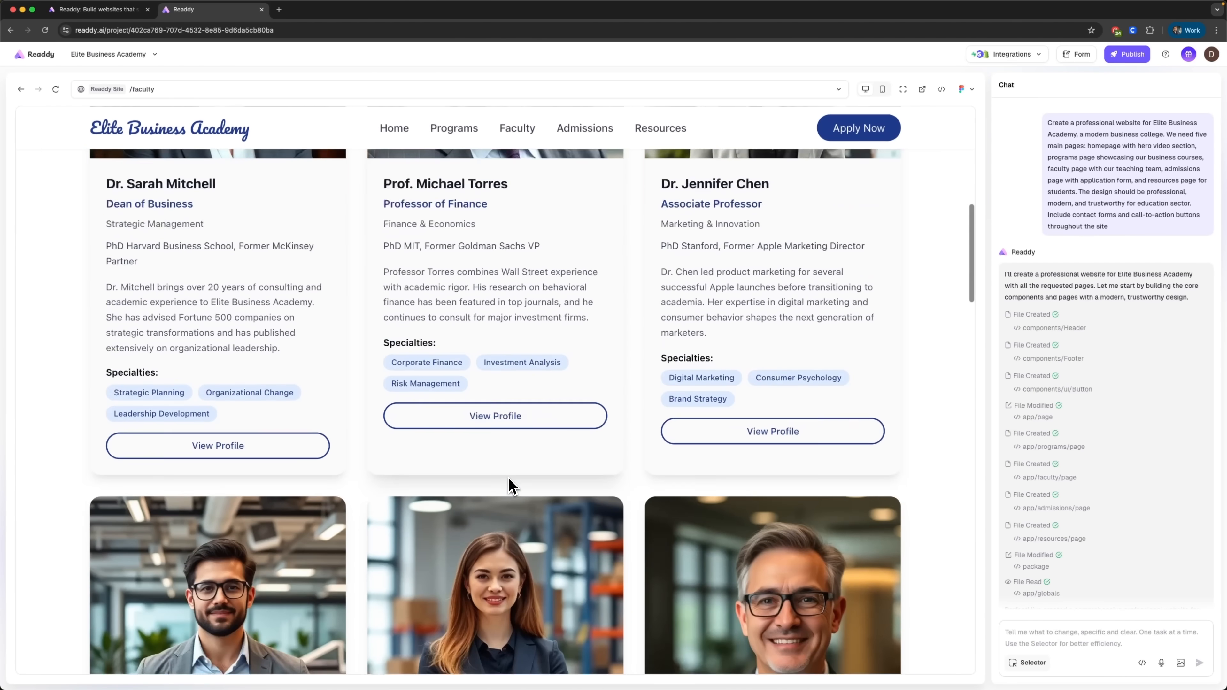
{"action": "scroll", "coordinate": [508, 478], "scroll_direction": "down", "scroll_amount": 6}
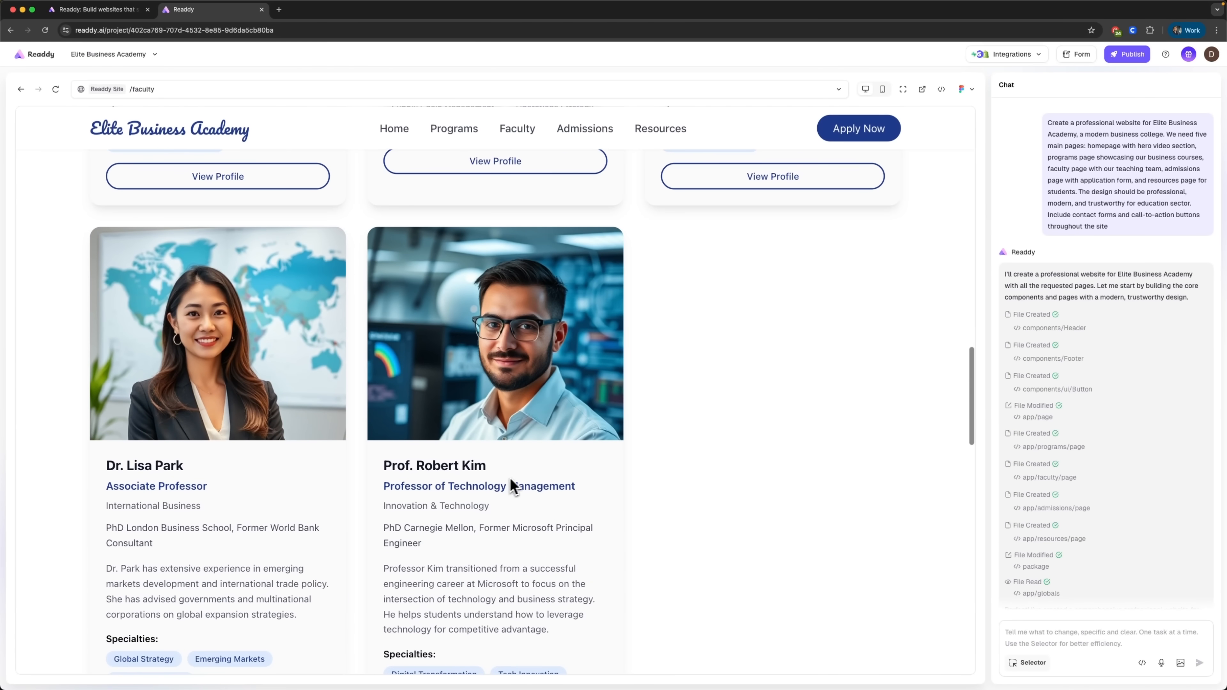
Step: Review the Admissions page's application form and the Resources page, filtering its resources by Templates, Videos, Tools and Guides
{"action": "left_click", "coordinate": [570, 132]}
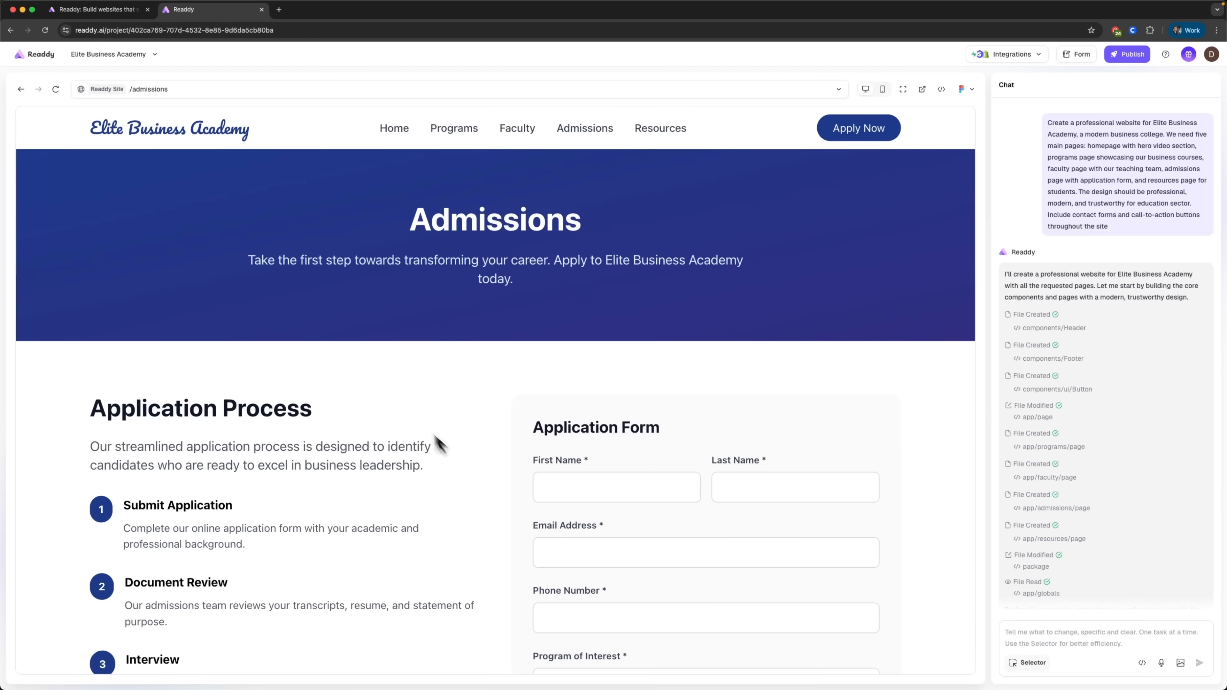
{"action": "scroll", "coordinate": [529, 472], "scroll_direction": "down", "scroll_amount": 4}
{"action": "scroll", "coordinate": [671, 508], "scroll_direction": "down", "scroll_amount": 7}
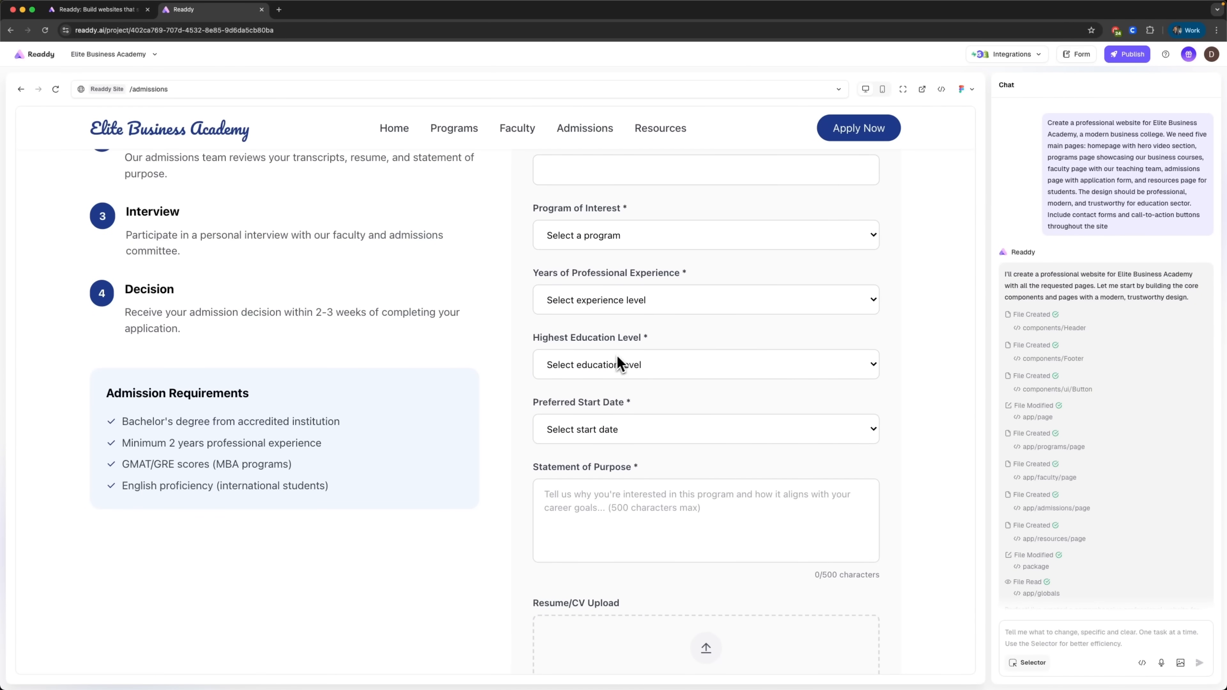
{"action": "left_click", "coordinate": [681, 137]}
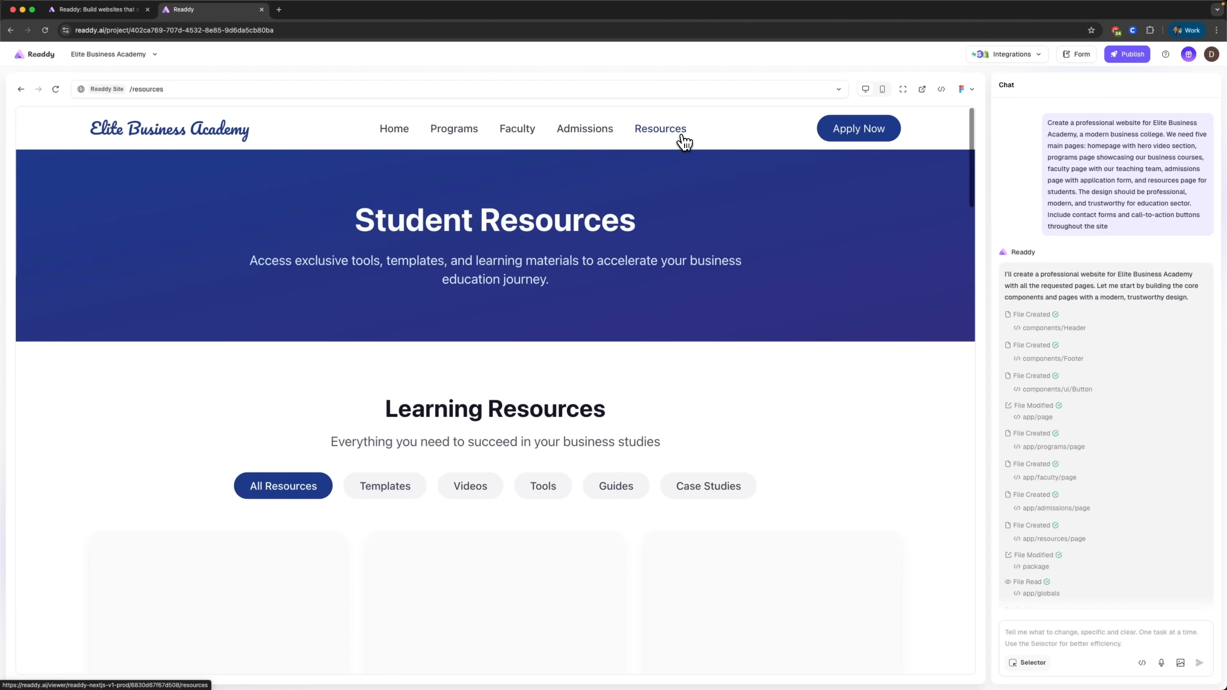
{"action": "scroll", "coordinate": [444, 334], "scroll_direction": "down", "scroll_amount": 8}
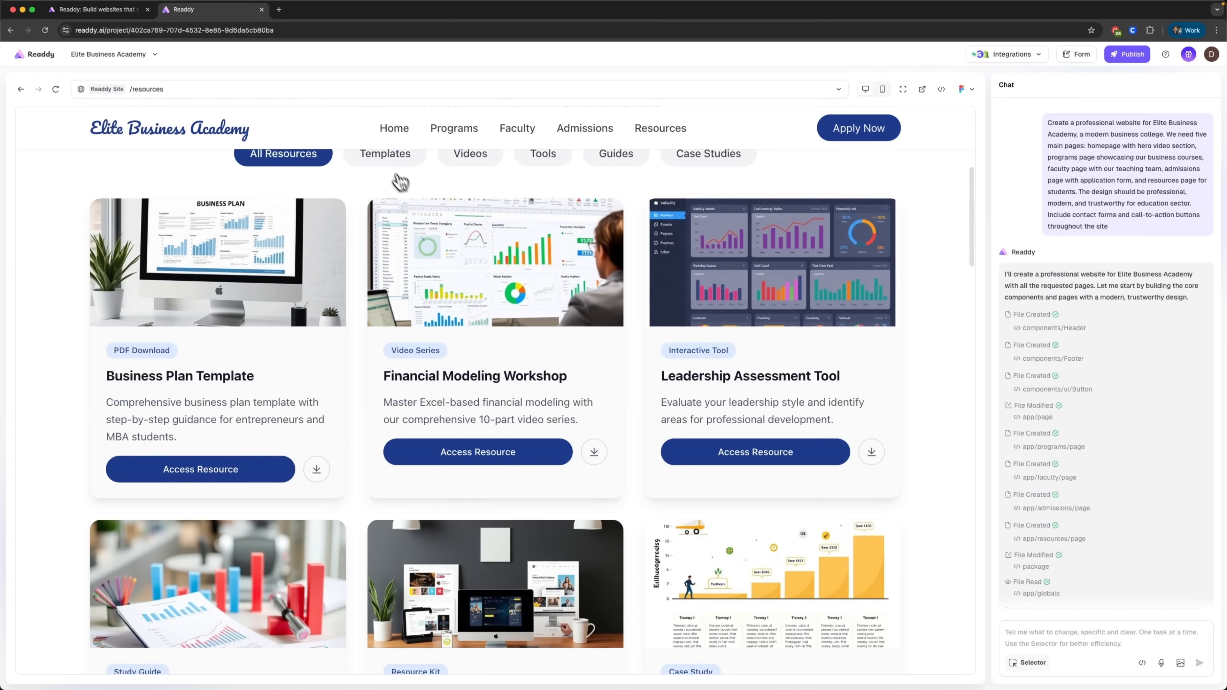
{"action": "left_click", "coordinate": [387, 163]}
{"action": "left_click", "coordinate": [468, 163]}
{"action": "left_click", "coordinate": [542, 163]}
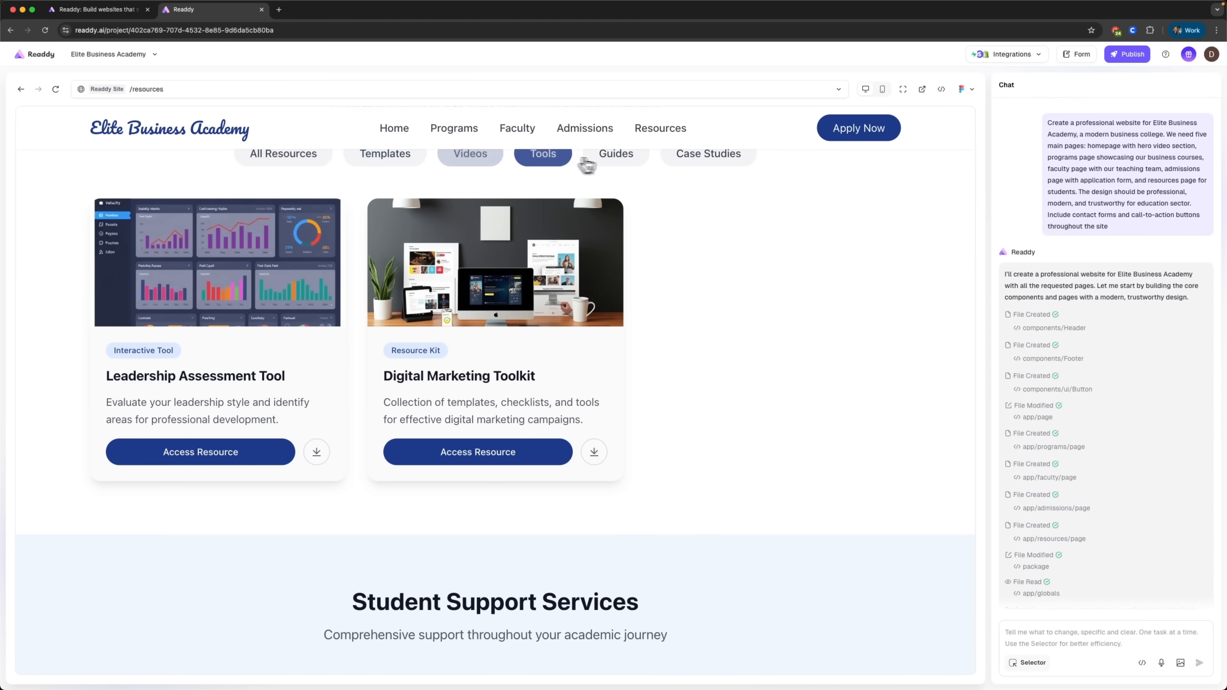
{"action": "left_click", "coordinate": [623, 163]}
Step: Review the homepage sections down to the footer and test the Start Your Application link
{"action": "left_click", "coordinate": [395, 128]}
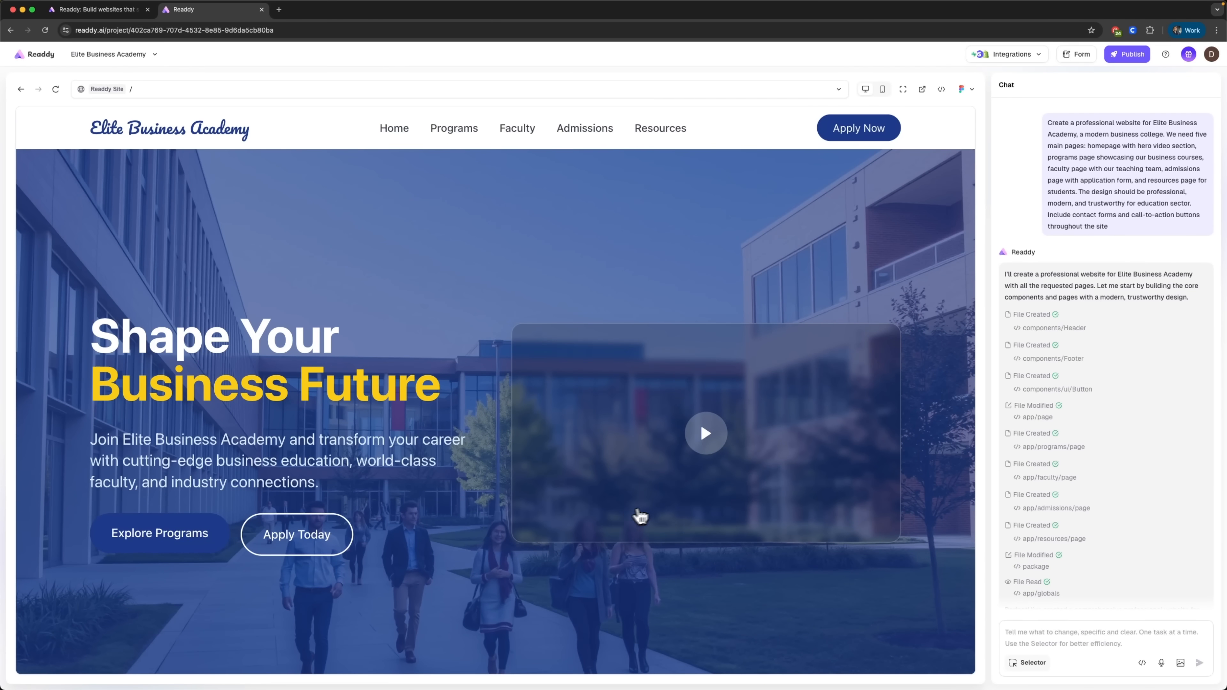
{"action": "scroll", "coordinate": [631, 507], "scroll_direction": "down", "scroll_amount": 5}
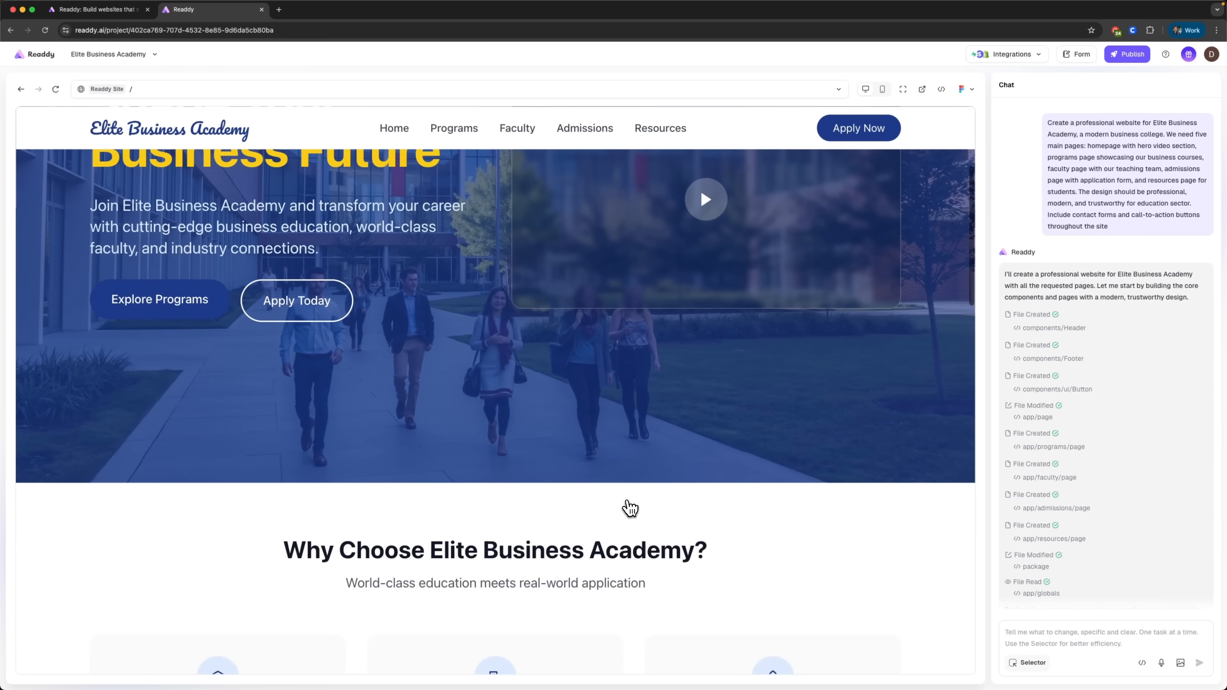
{"action": "scroll", "coordinate": [630, 508], "scroll_direction": "down", "scroll_amount": 7}
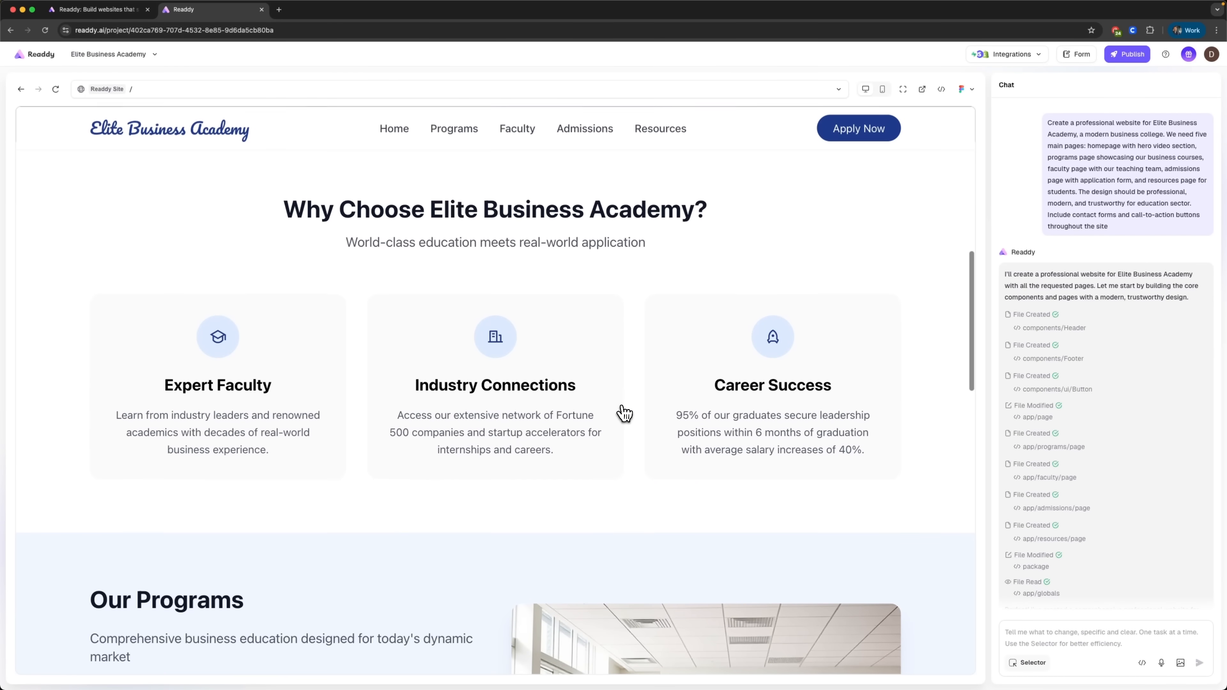
{"action": "scroll", "coordinate": [621, 410], "scroll_direction": "down", "scroll_amount": 10}
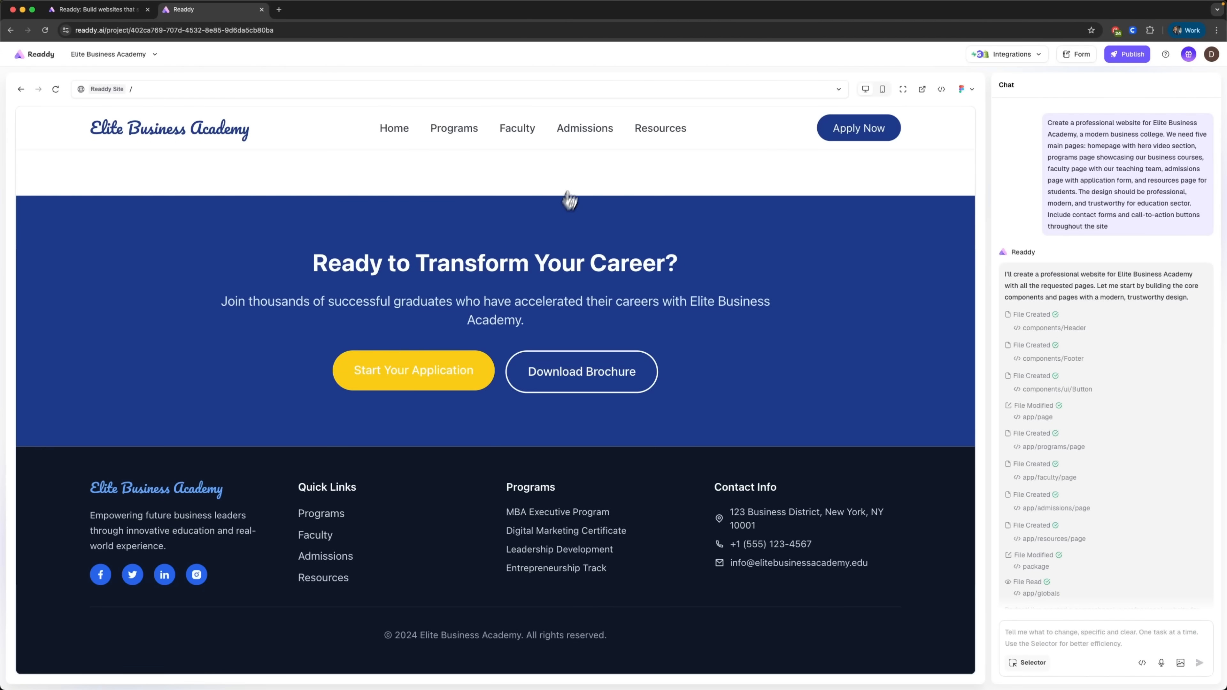
{"action": "left_click", "coordinate": [443, 367]}
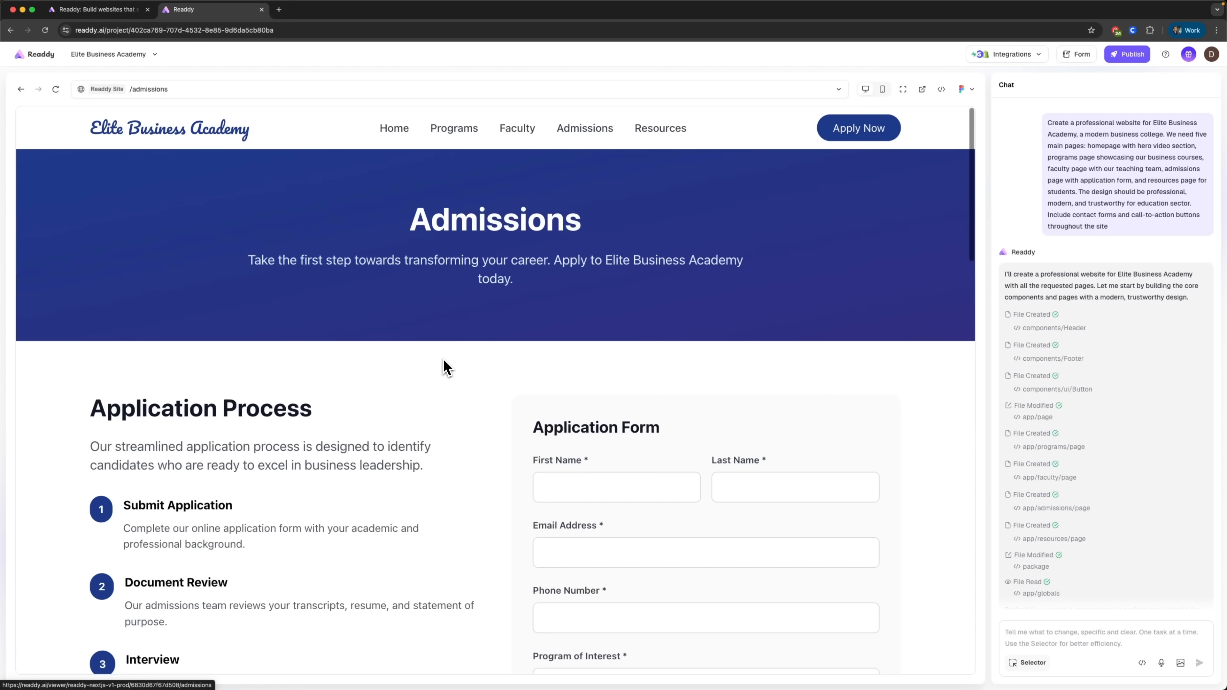
Step: Return to the homepage and check the hover state of its call-to-action buttons, including Apply Today
{"action": "left_click", "coordinate": [389, 134]}
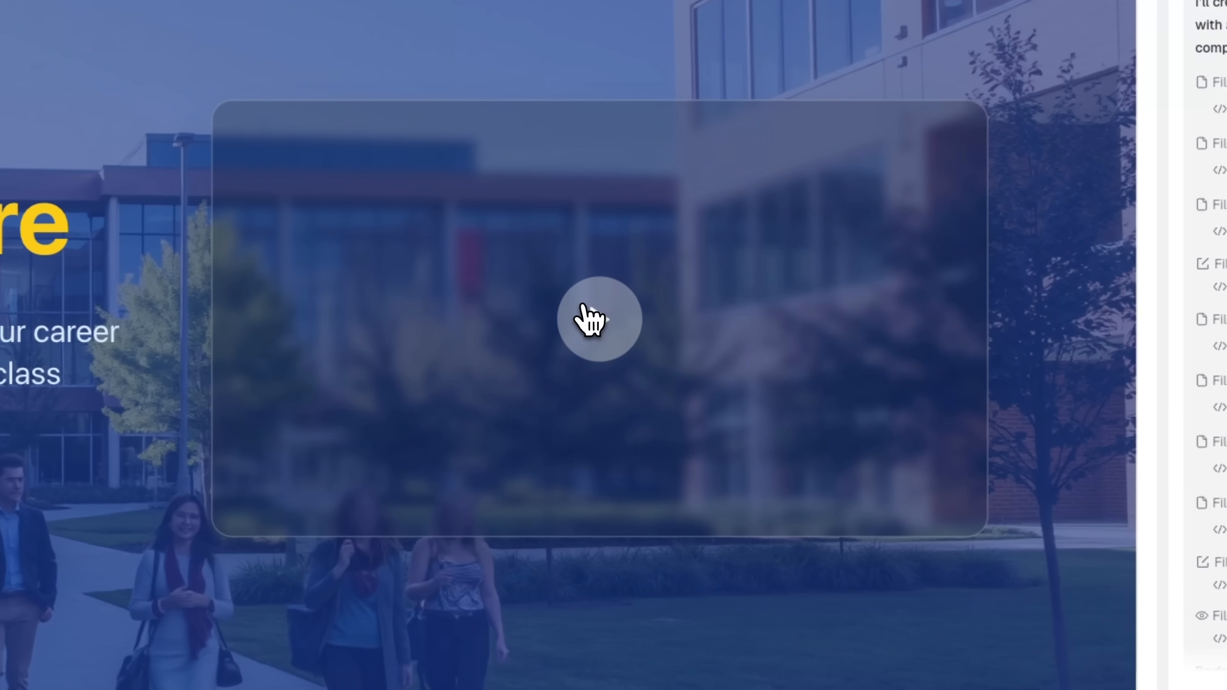
{"action": "mouse_move", "coordinate": [696, 435]}
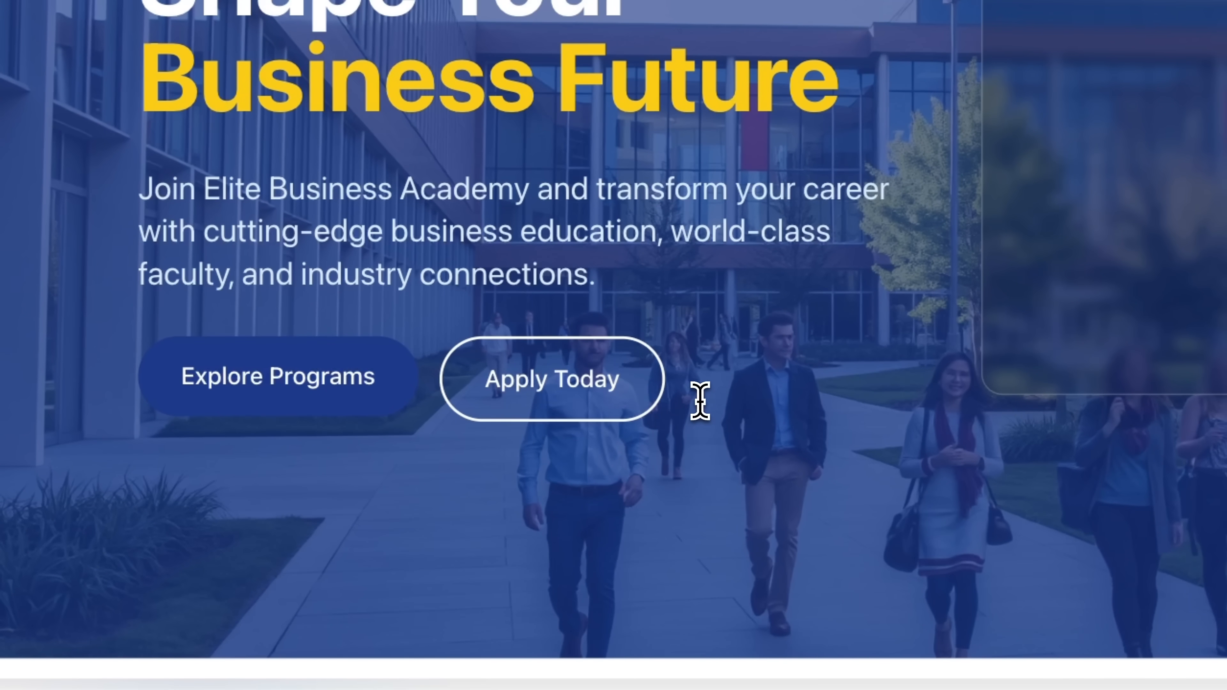
{"action": "scroll", "coordinate": [701, 402], "scroll_direction": "down", "scroll_amount": 15}
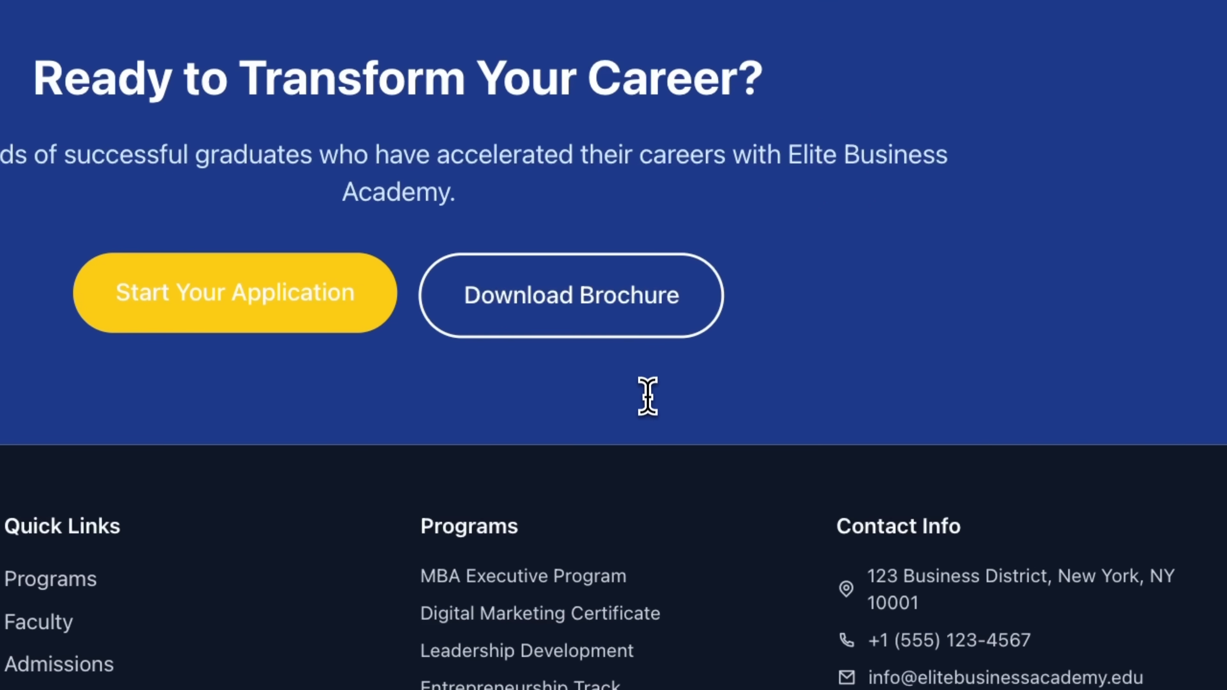
{"action": "scroll", "coordinate": [648, 396], "scroll_direction": "up", "scroll_amount": 15}
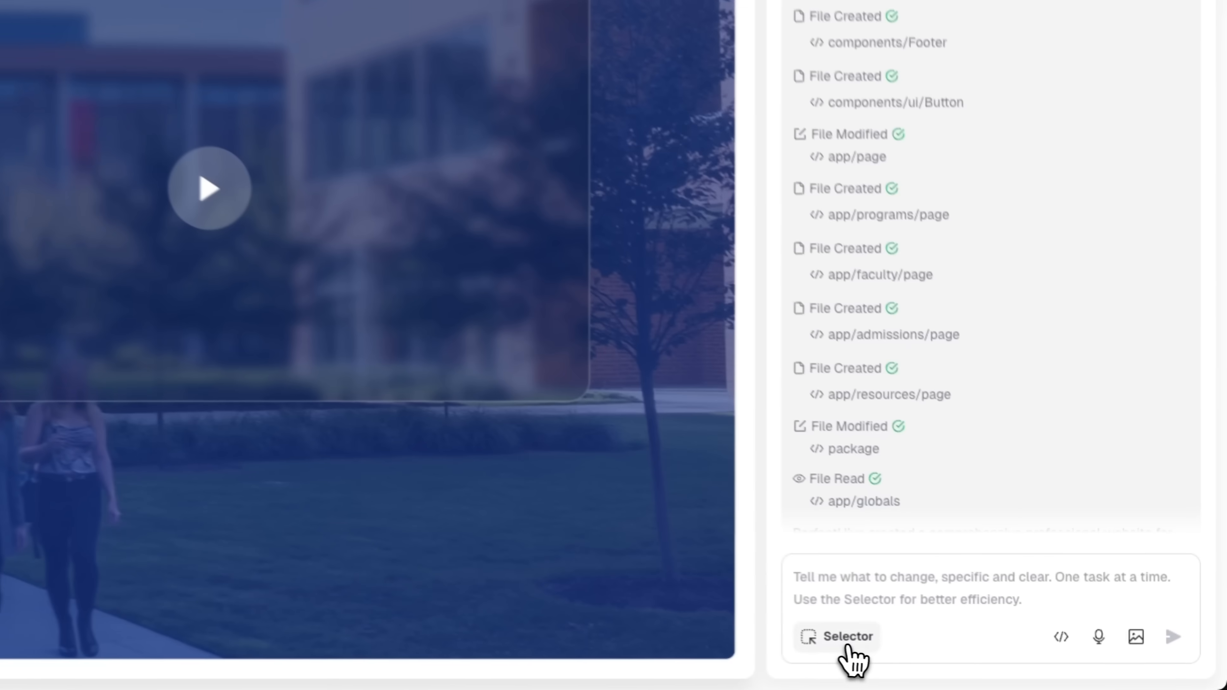
Step: Select the Apply Today button and ask the AI to fix its hover state, where the text disappears because button and text become white
{"action": "left_click", "coordinate": [1029, 663]}
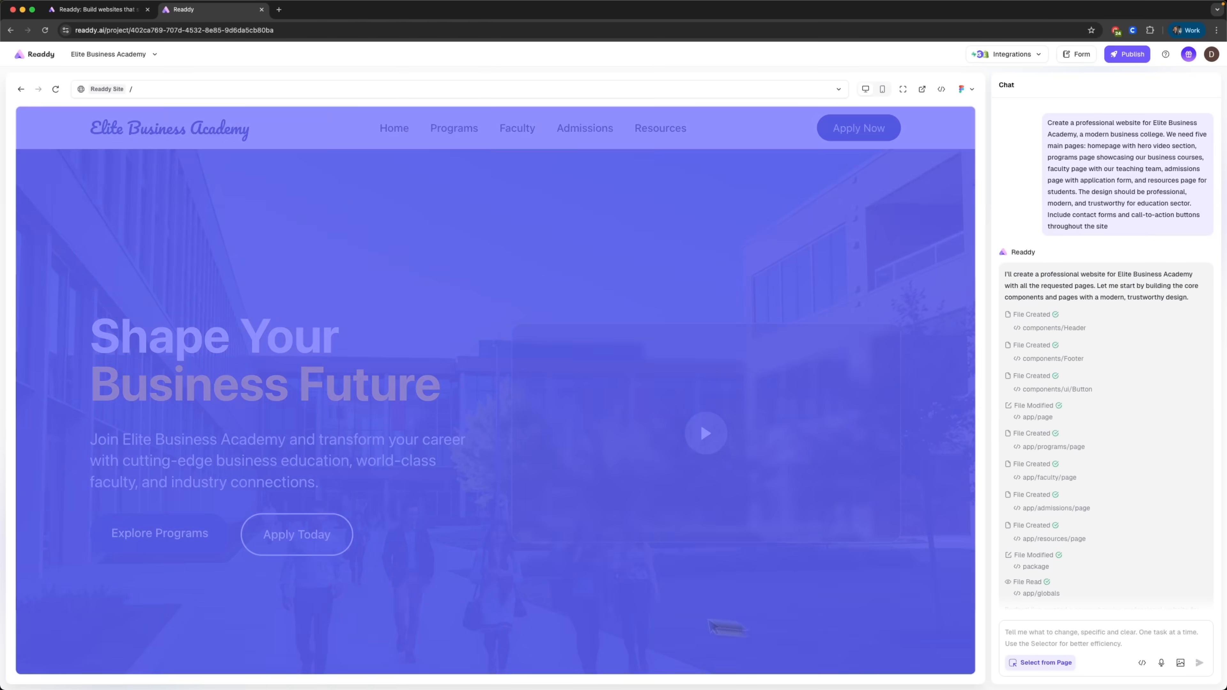
{"action": "left_click", "coordinate": [248, 528]}
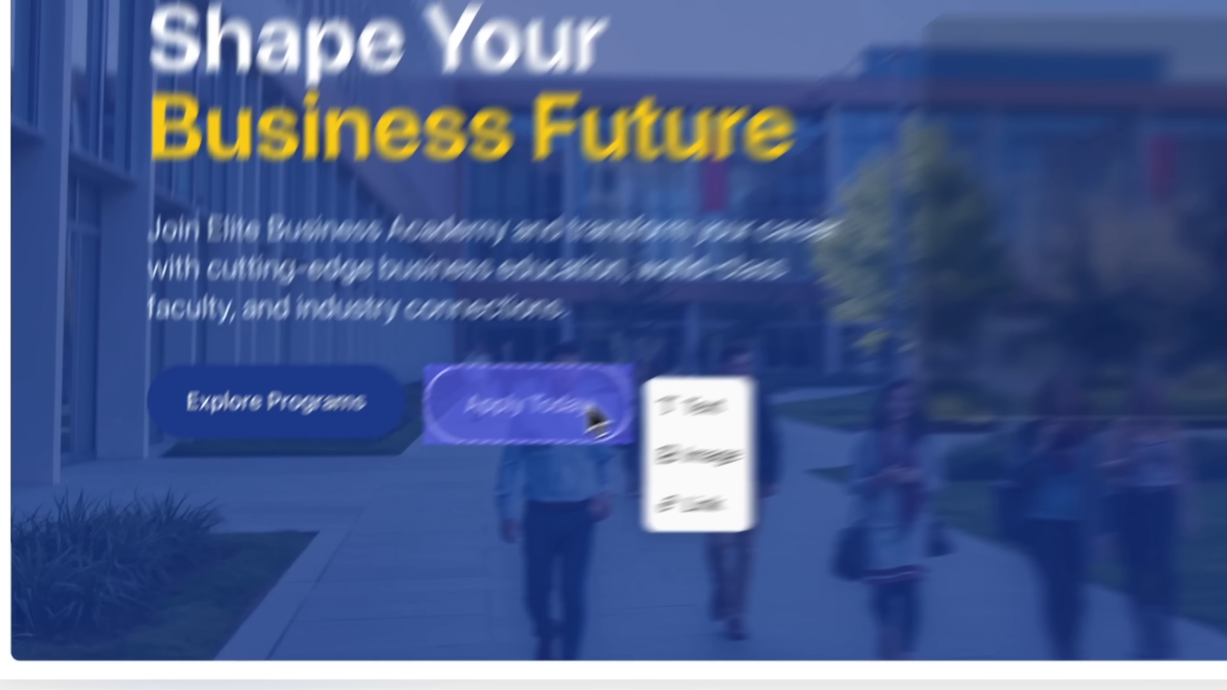
{"action": "left_click", "coordinate": [1063, 638]}
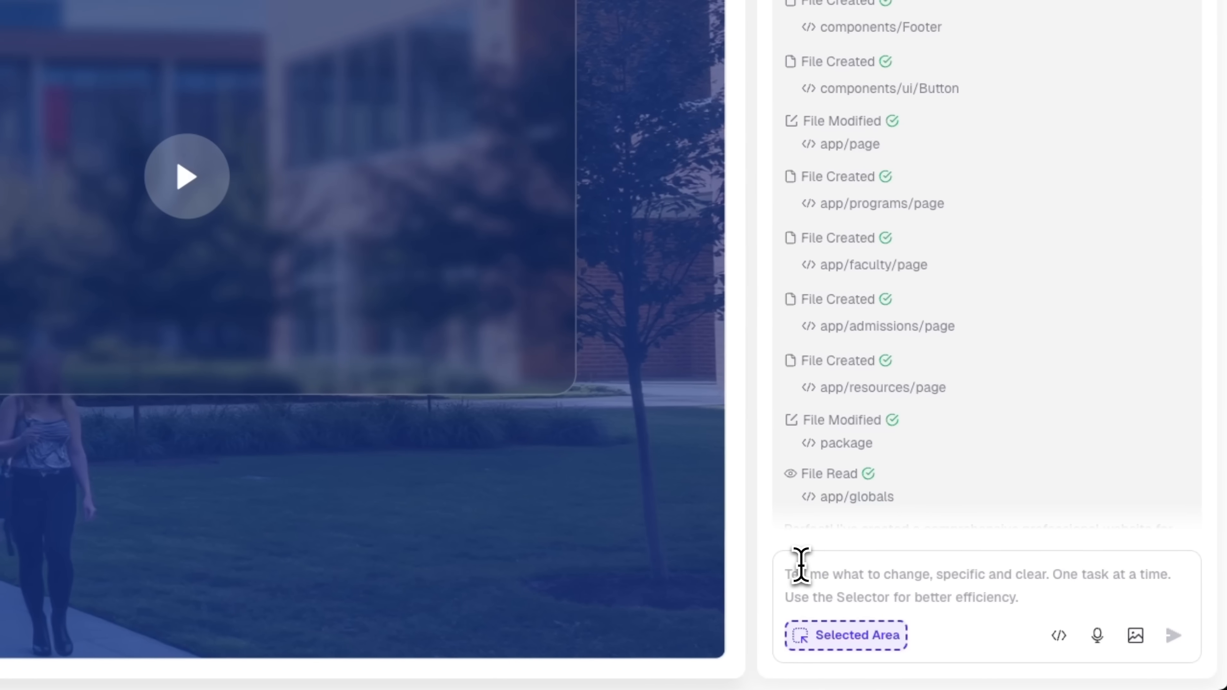
{"action": "type", "text": "Fix the button hover state - when hovering, the button text disappears because both button and text become white."}
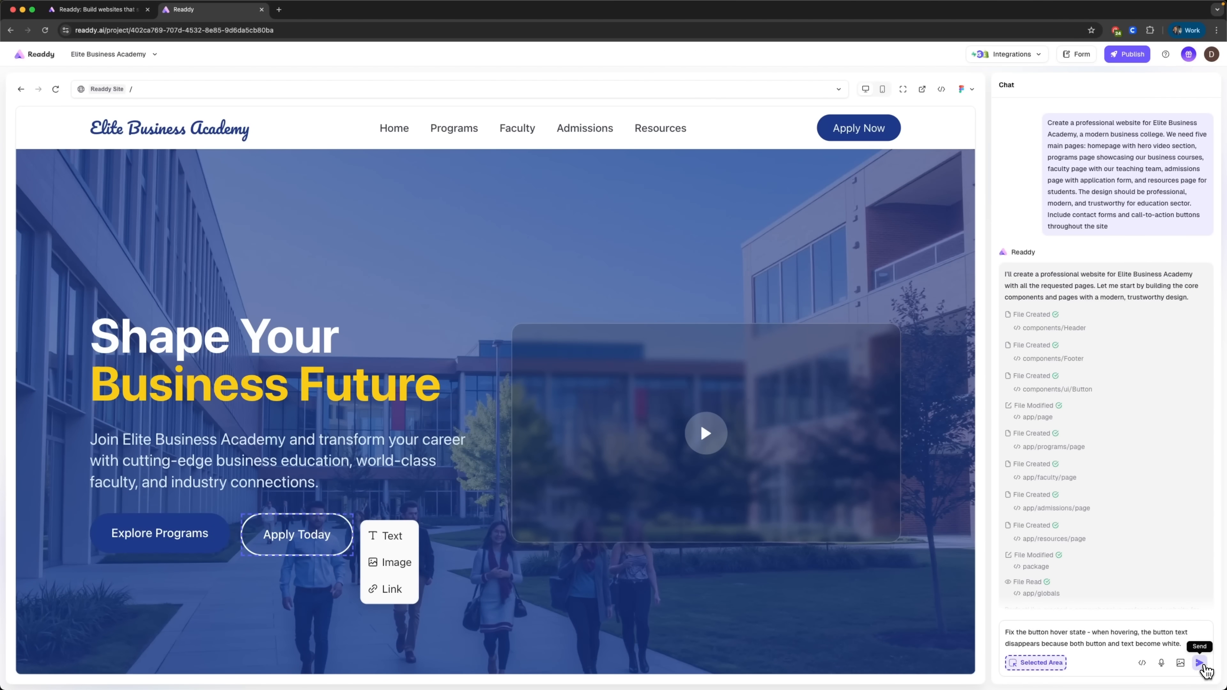
{"action": "left_click", "coordinate": [1200, 663]}
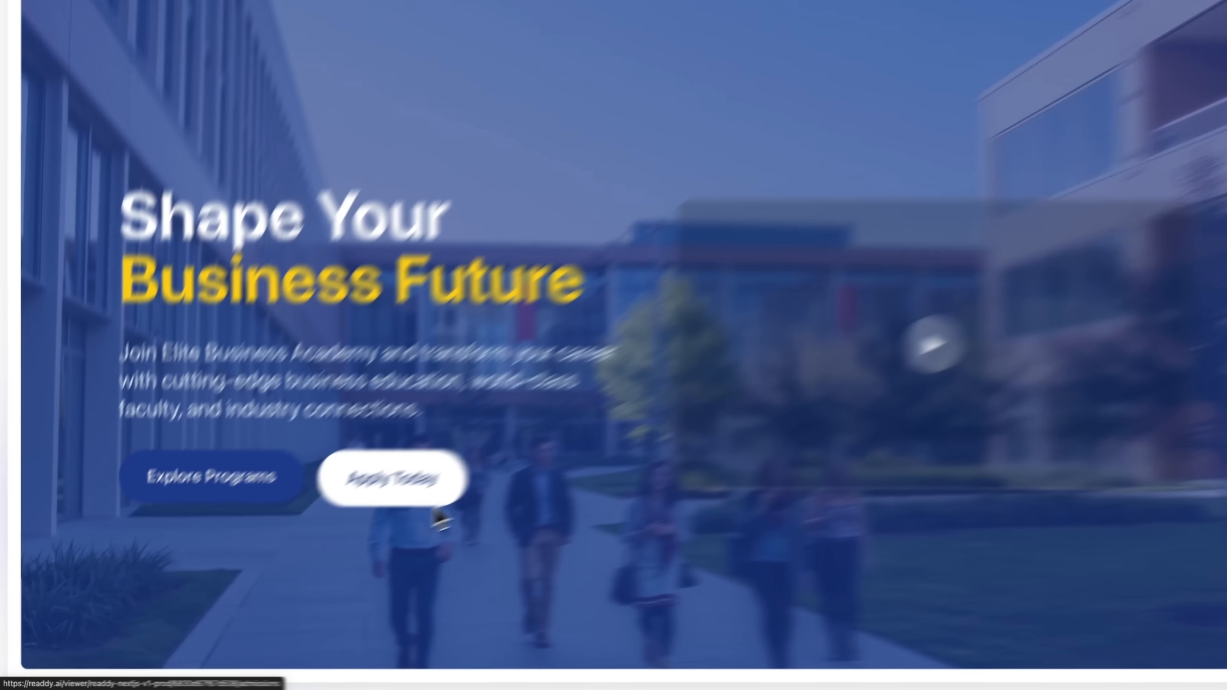
Step: Reply OK in the chat to have the AI create the interaction for the hero section's play button
{"action": "scroll", "coordinate": [332, 560], "scroll_direction": "down", "scroll_amount": 10}
{"action": "scroll", "coordinate": [332, 560], "scroll_direction": "down", "scroll_amount": 10}
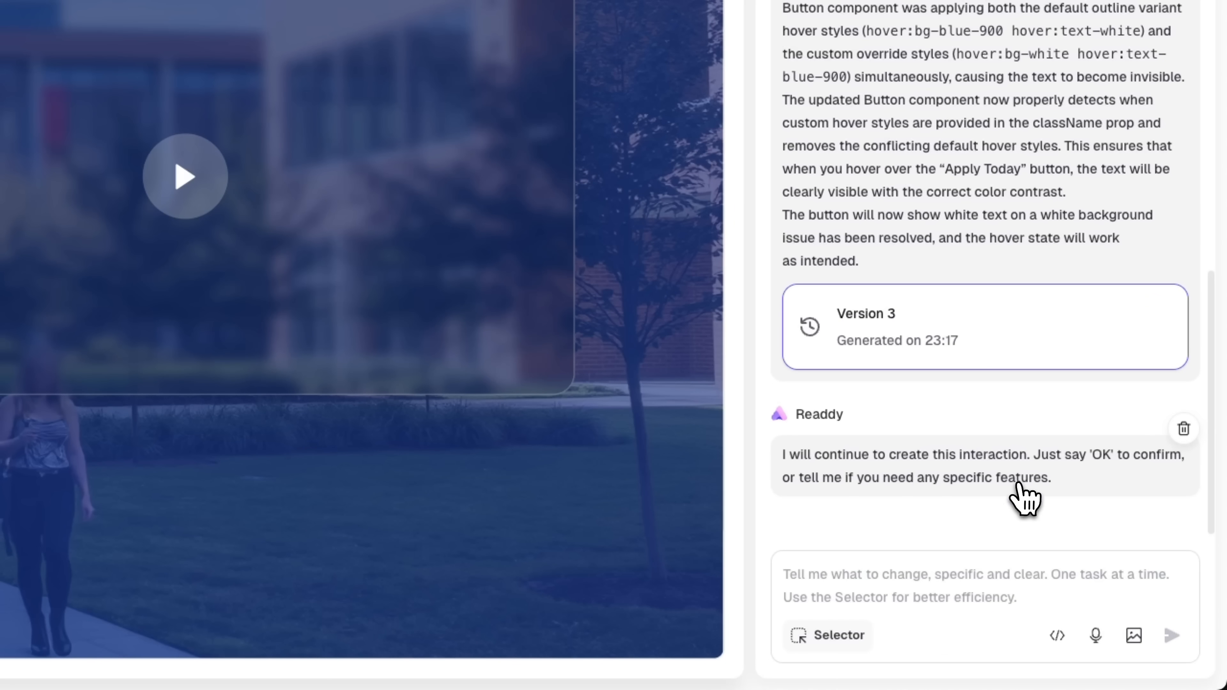
{"action": "left_click", "coordinate": [955, 597]}
{"action": "type", "text": "ok"}
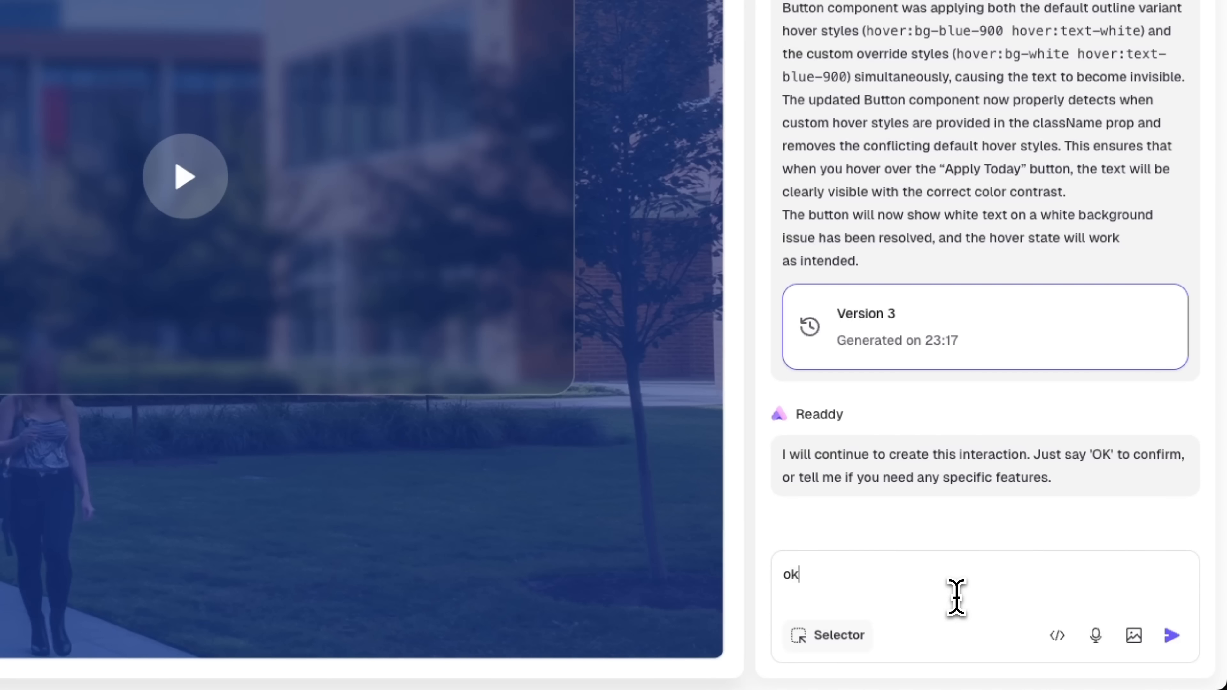
{"action": "key", "text": "Return"}
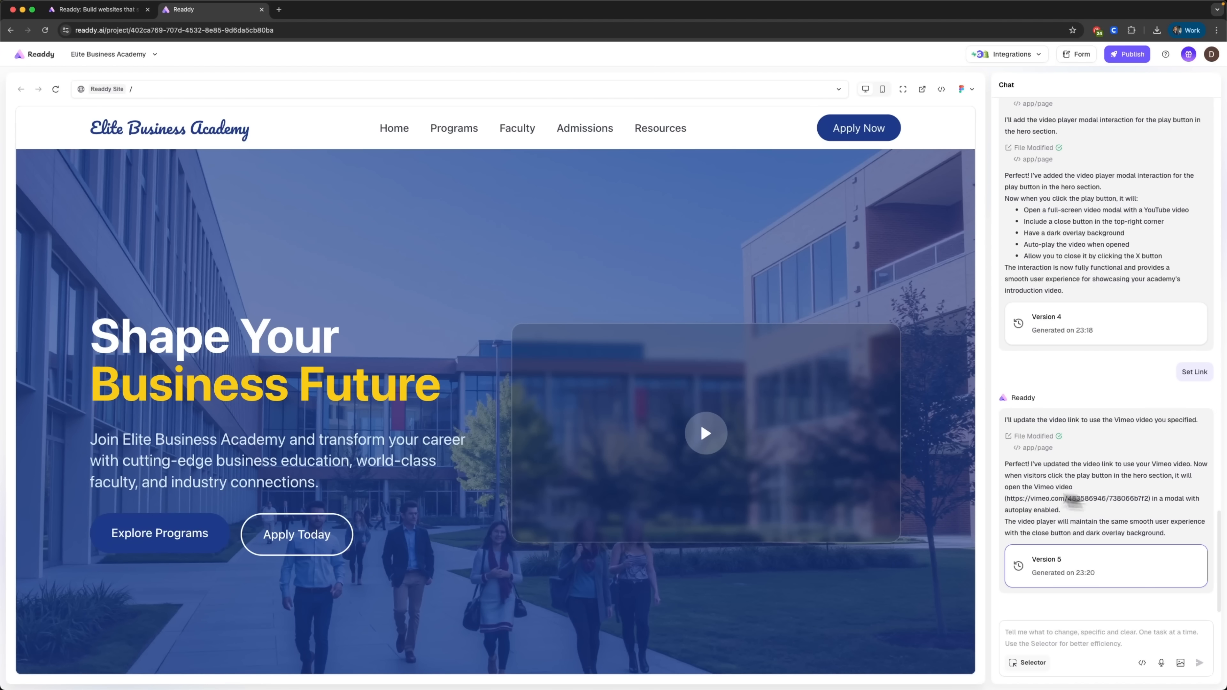
Step: Test the hero section's Vimeo video by playing it and closing the video player
{"action": "left_click", "coordinate": [706, 444]}
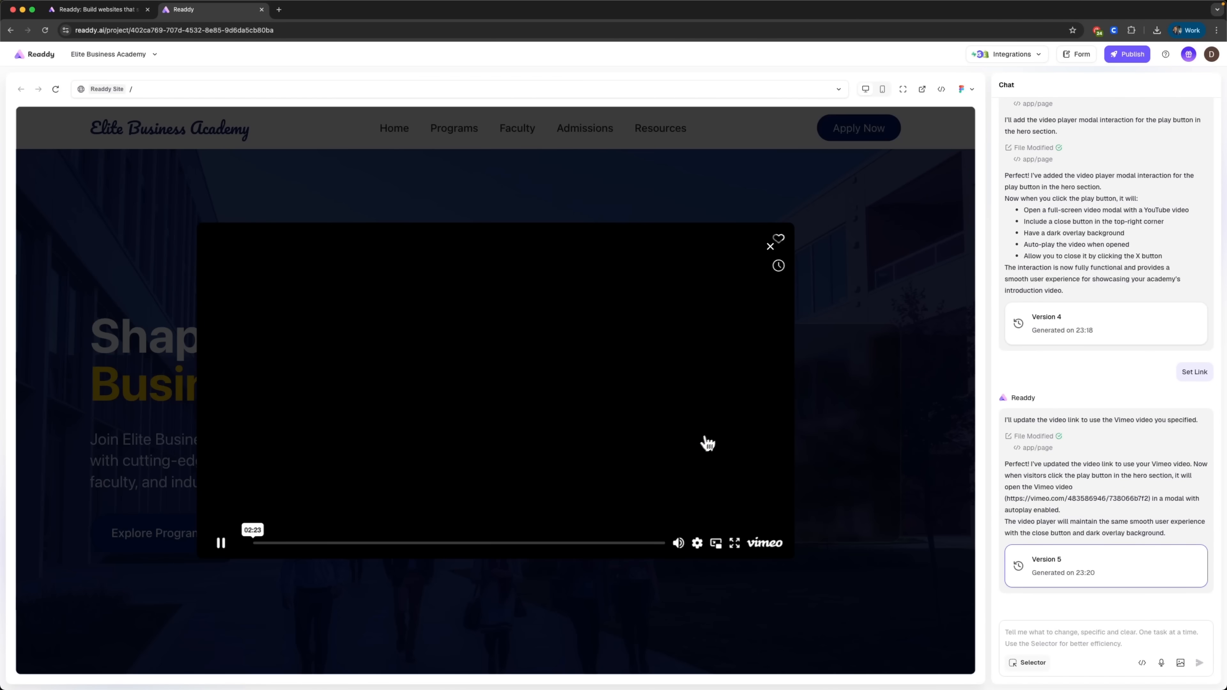
{"action": "left_click", "coordinate": [770, 247]}
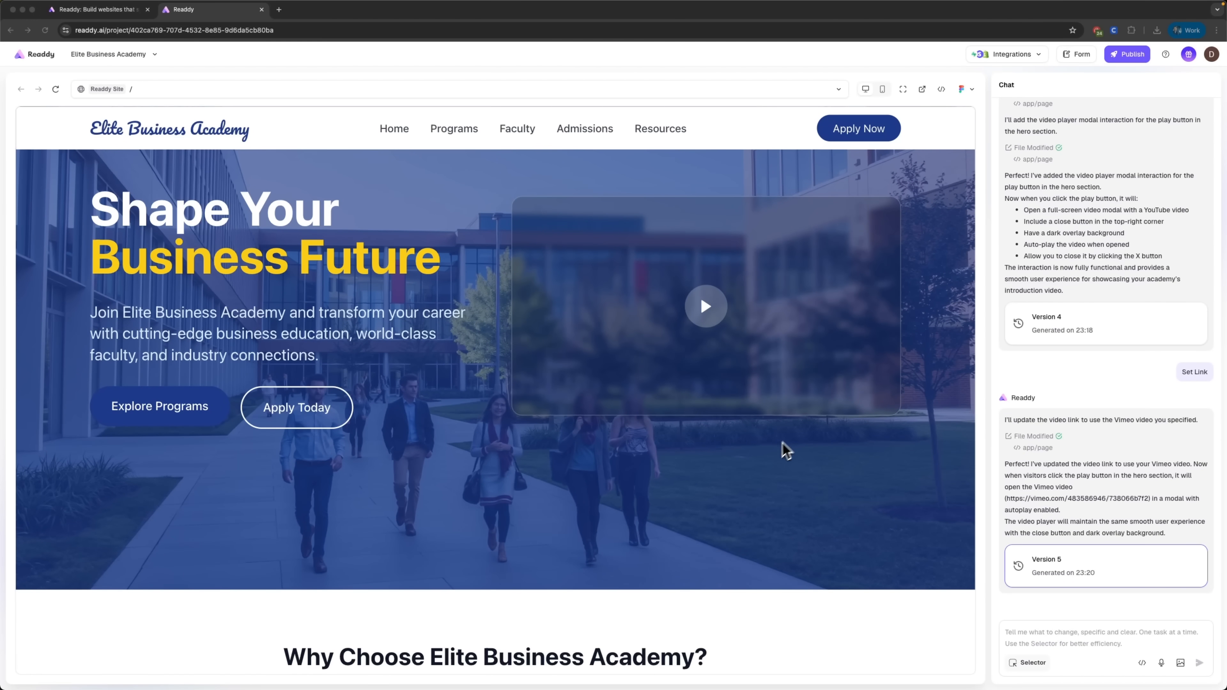
Step: Activate element selection, review the homepage sections down to the footer, and select the footer's MBA Executive Program item
{"action": "left_click", "coordinate": [1026, 666]}
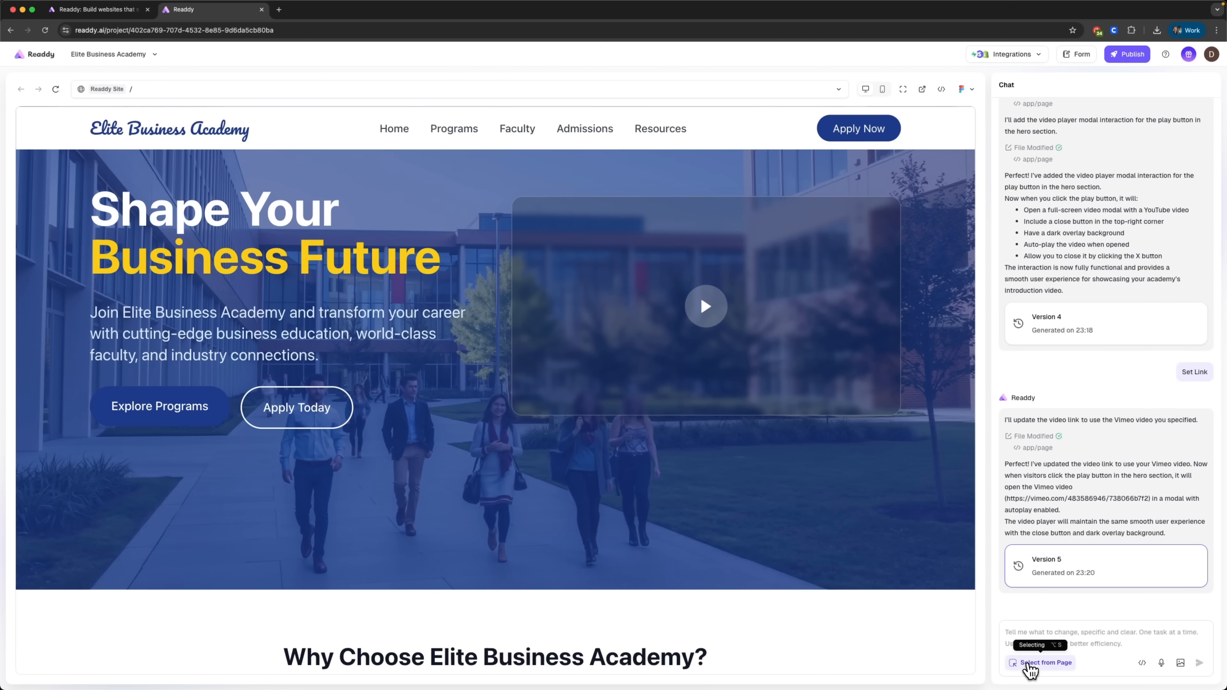
{"action": "left_click", "coordinate": [1030, 663]}
{"action": "scroll", "coordinate": [414, 531], "scroll_direction": "down", "scroll_amount": 5}
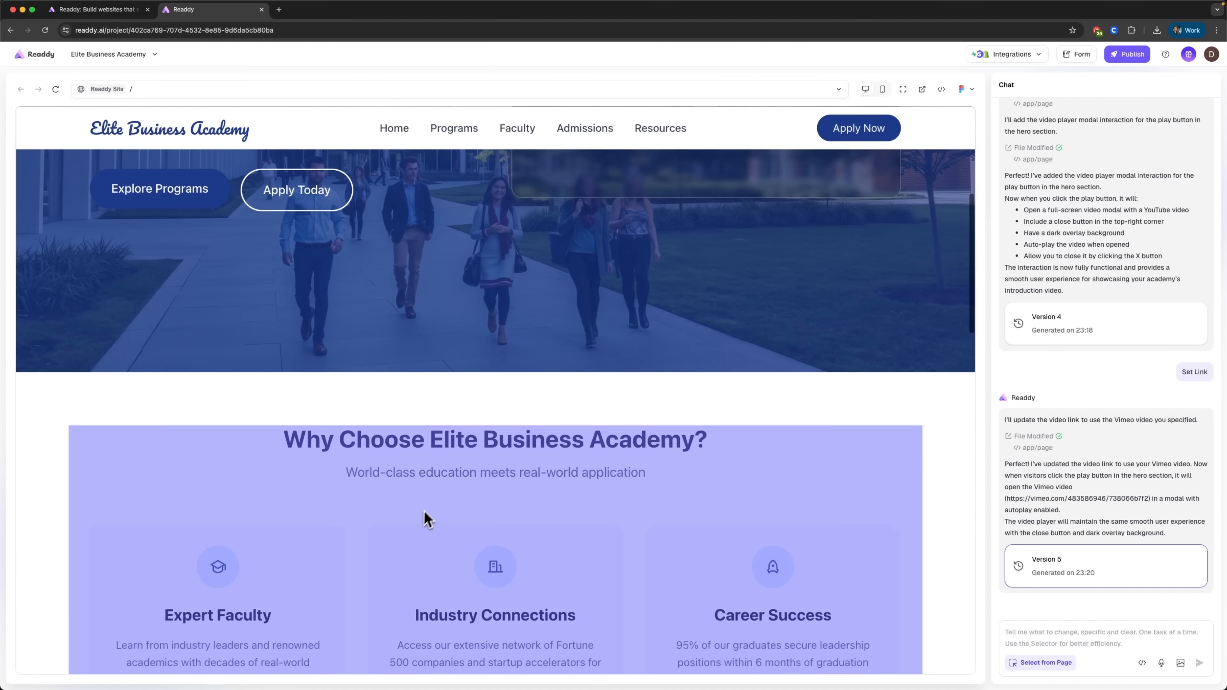
{"action": "scroll", "coordinate": [424, 510], "scroll_direction": "down", "scroll_amount": 4}
{"action": "scroll", "coordinate": [548, 428], "scroll_direction": "down", "scroll_amount": 1}
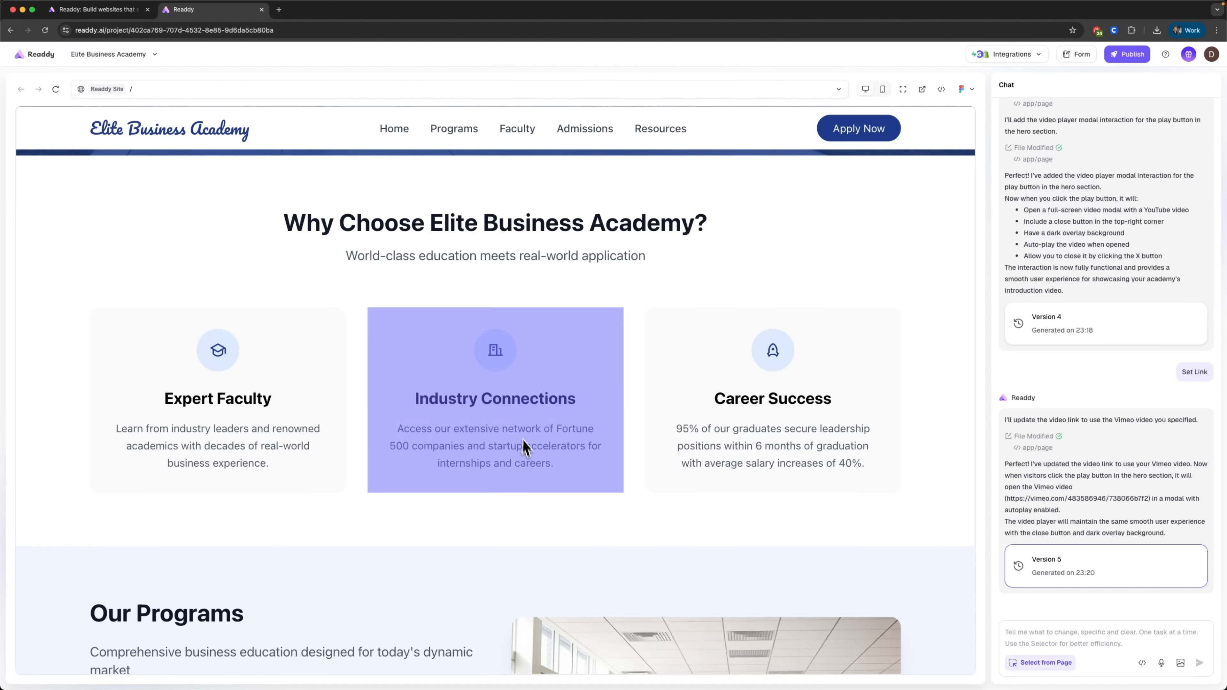
{"action": "scroll", "coordinate": [599, 551], "scroll_direction": "down", "scroll_amount": 6}
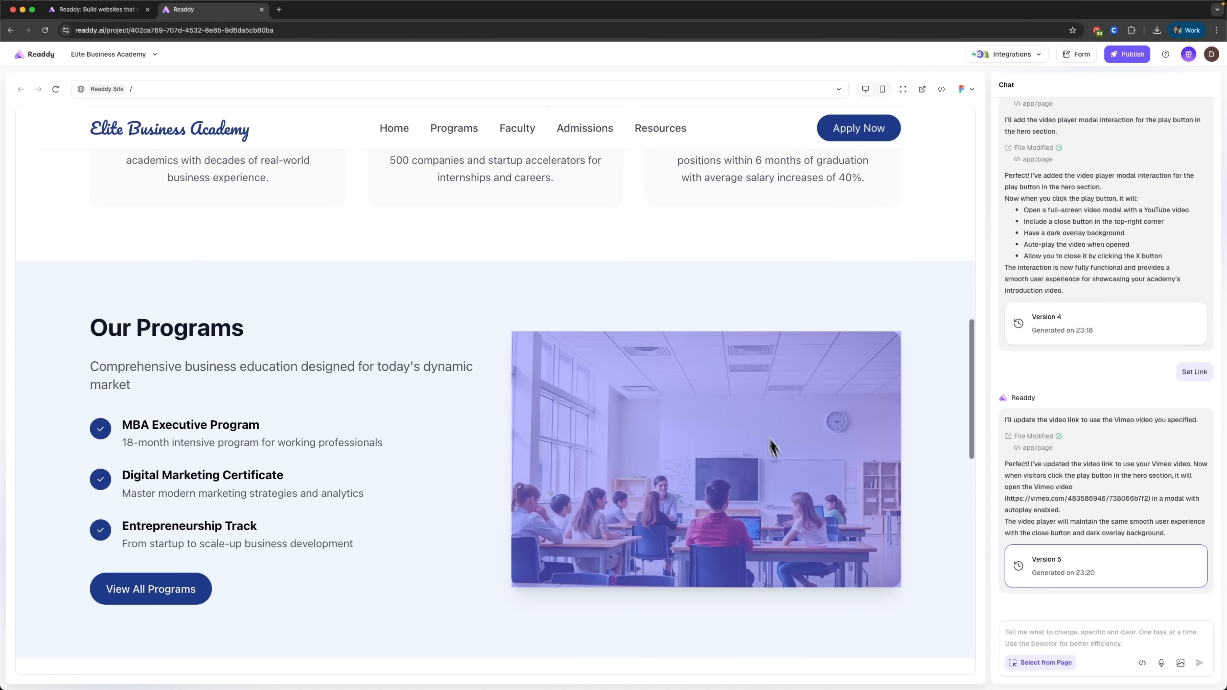
{"action": "scroll", "coordinate": [737, 567], "scroll_direction": "down", "scroll_amount": 4}
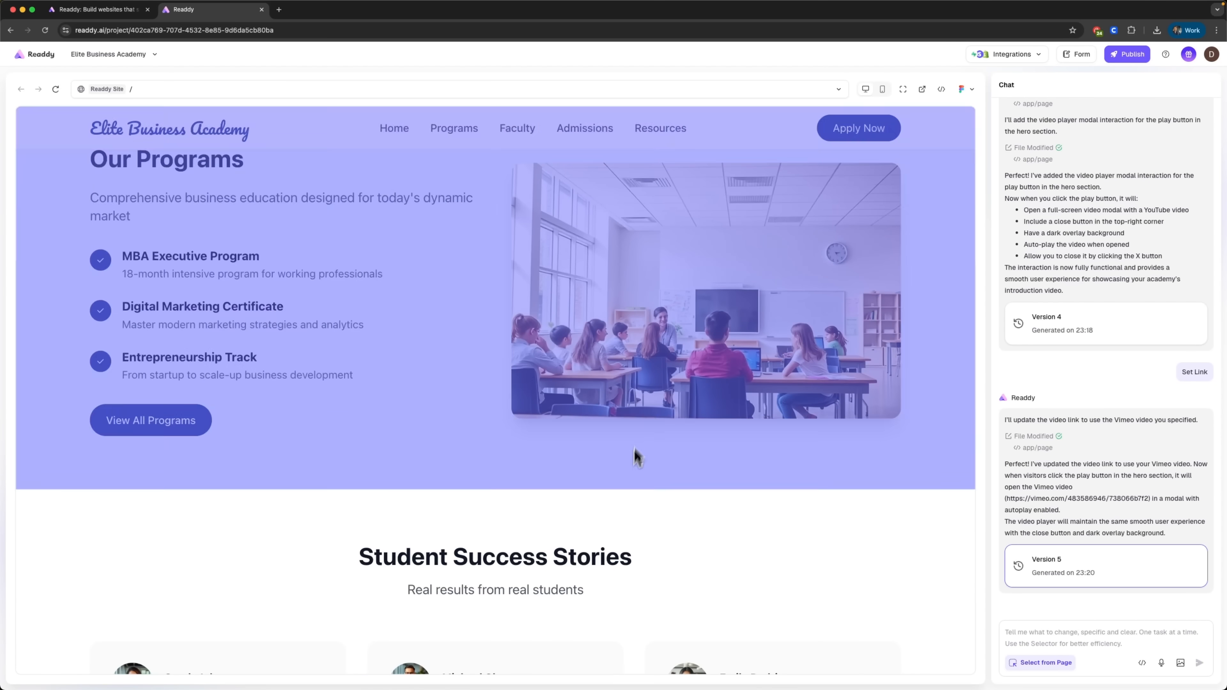
{"action": "scroll", "coordinate": [626, 500], "scroll_direction": "down", "scroll_amount": 5}
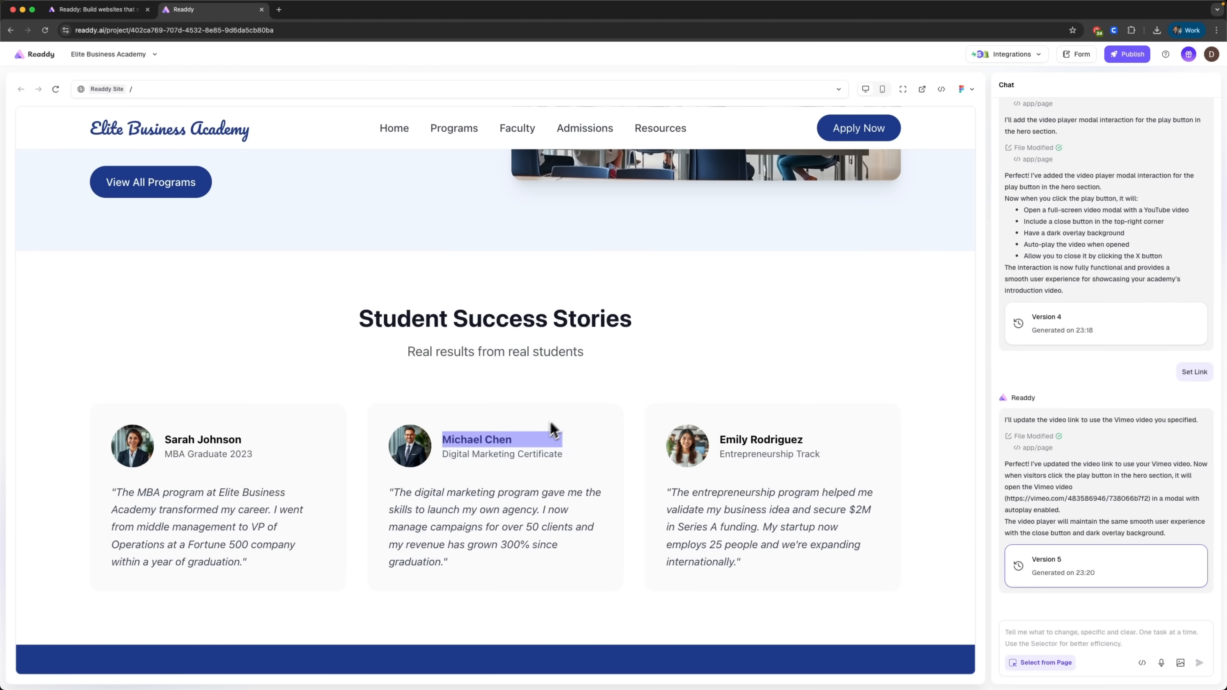
{"action": "scroll", "coordinate": [536, 556], "scroll_direction": "down", "scroll_amount": 2}
{"action": "scroll", "coordinate": [544, 564], "scroll_direction": "down", "scroll_amount": 7}
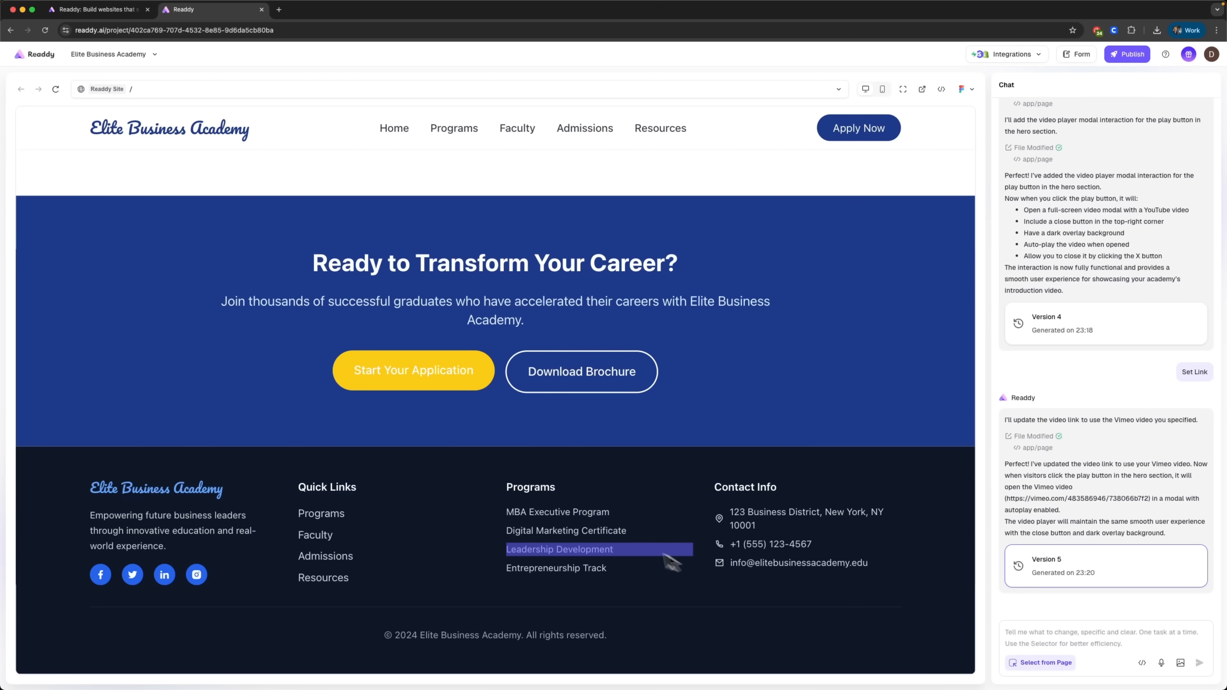
{"action": "left_click", "coordinate": [605, 520]}
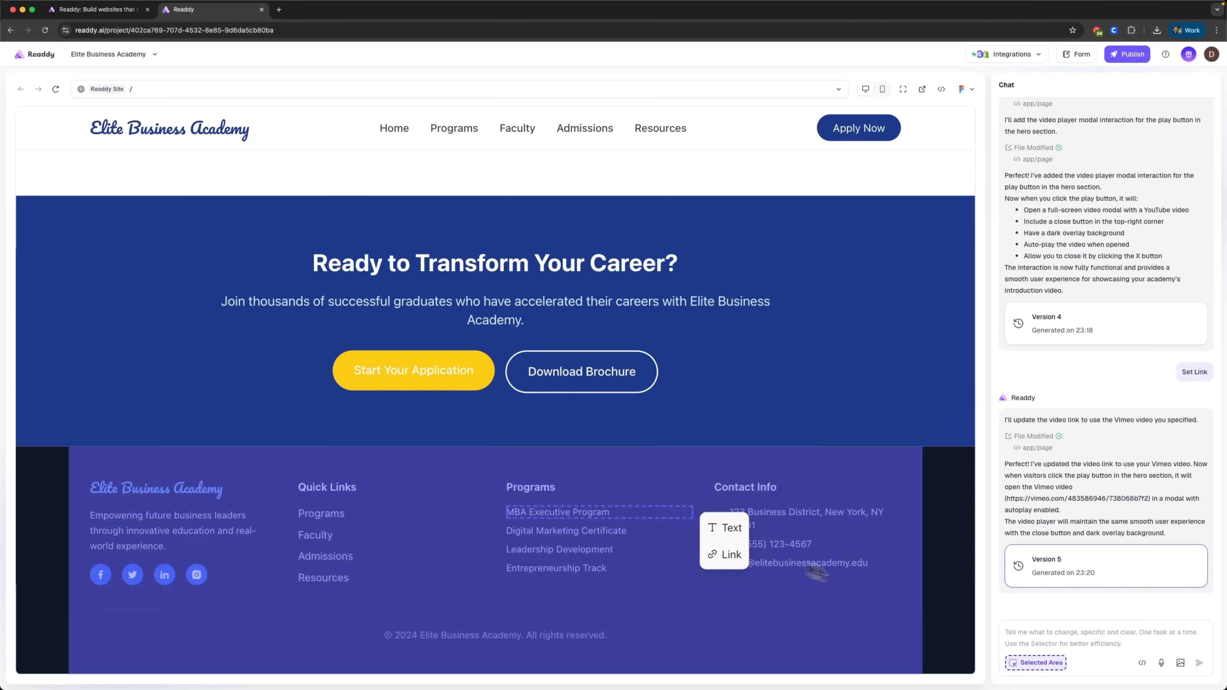
{"action": "left_click", "coordinate": [1045, 640]}
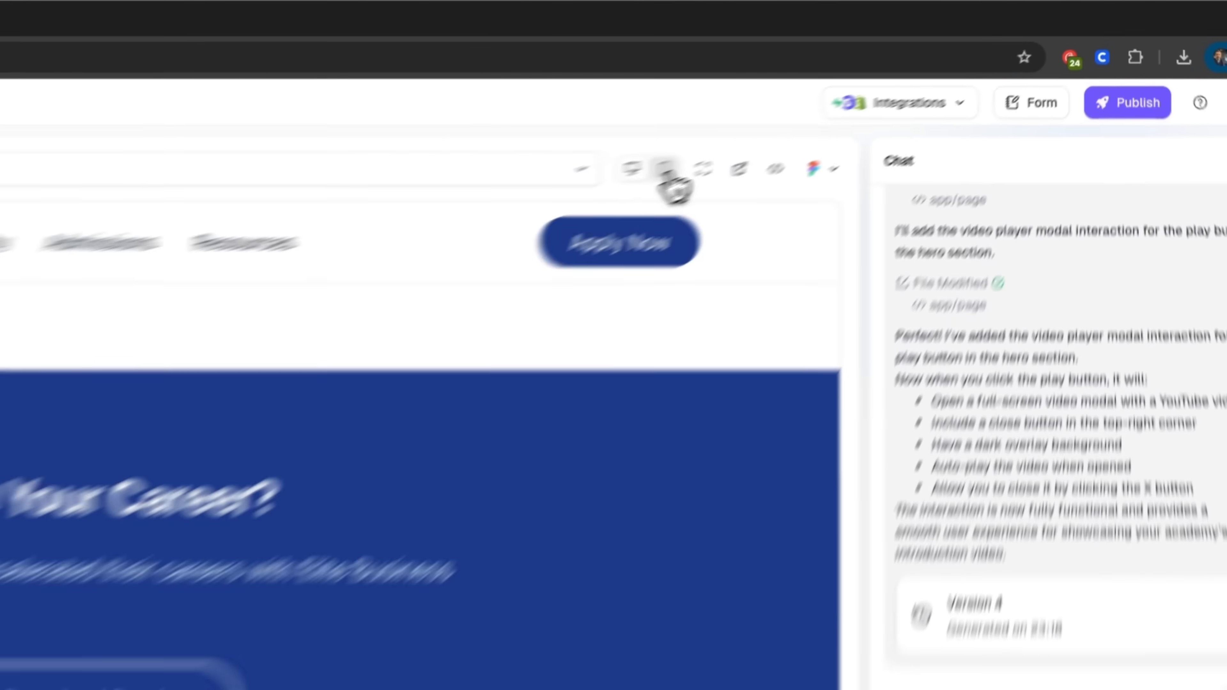
Step: Preview the homepage in mobile layout and check the collapsible navigation menu and the hero section
{"action": "left_click", "coordinate": [669, 175]}
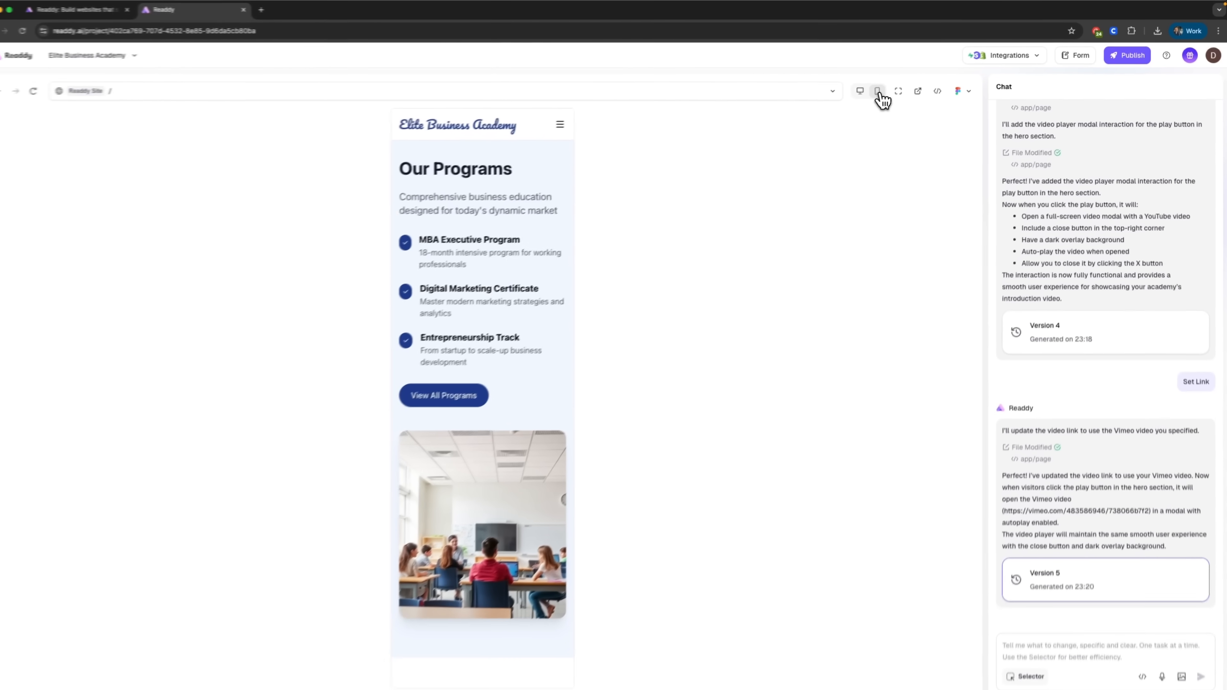
{"action": "scroll", "coordinate": [495, 246], "scroll_direction": "up", "scroll_amount": 3}
{"action": "scroll", "coordinate": [496, 251], "scroll_direction": "up", "scroll_amount": 10}
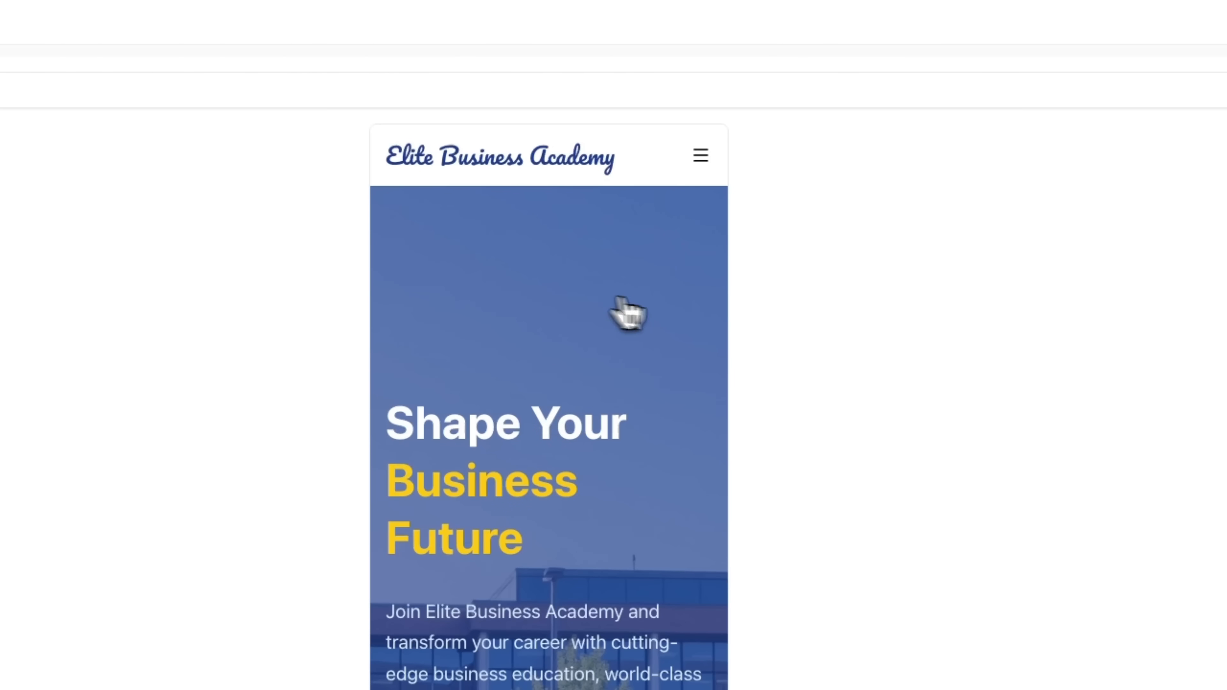
{"action": "left_click", "coordinate": [700, 156]}
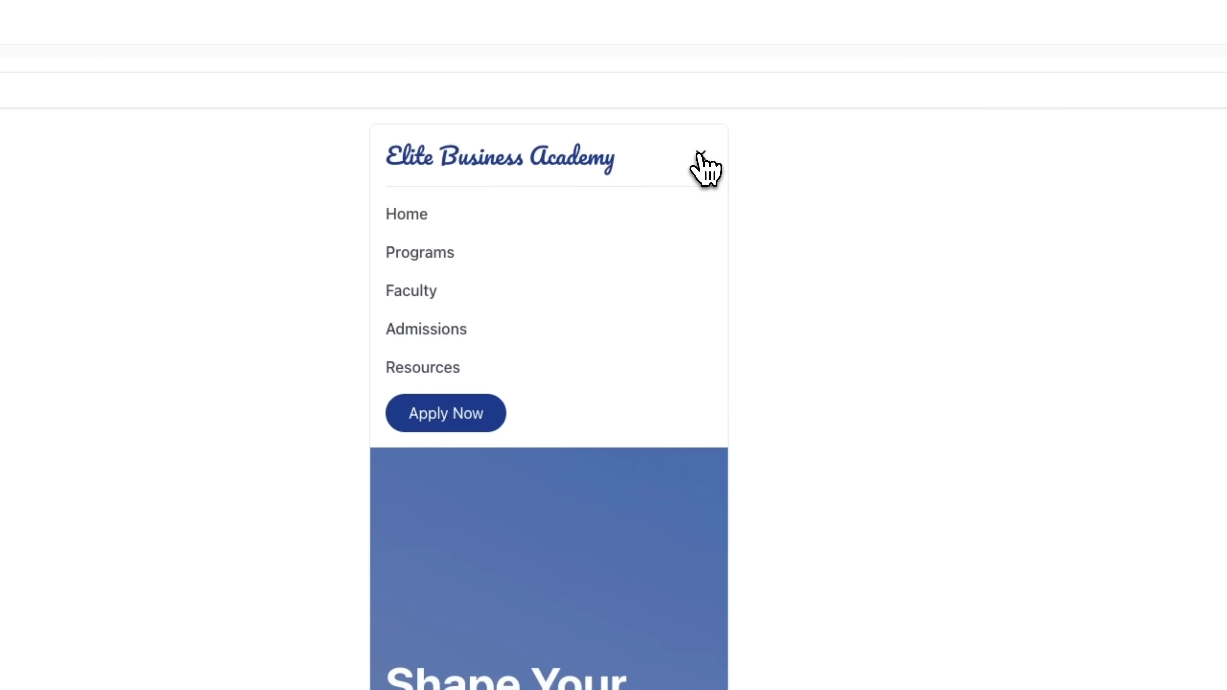
{"action": "left_click", "coordinate": [700, 155]}
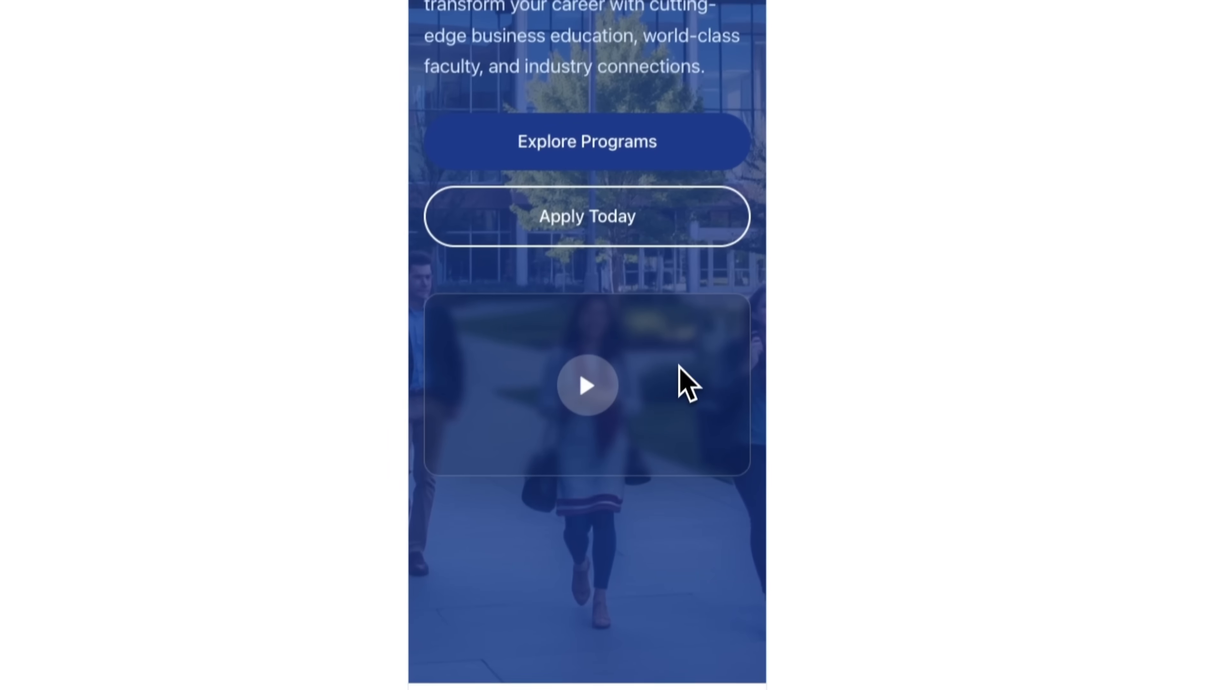
{"action": "scroll", "coordinate": [679, 365], "scroll_direction": "down", "scroll_amount": 3}
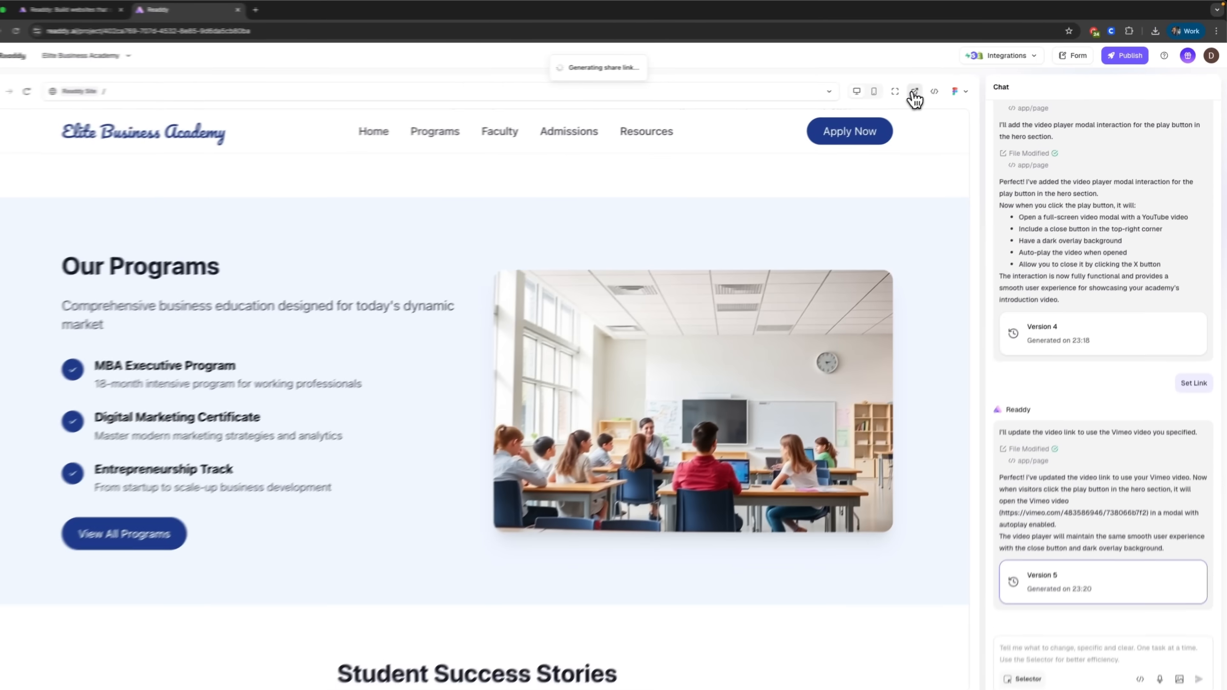
Step: Open the shareable site preview in a new browser tab and review the full homepage and its preview link
{"action": "left_click", "coordinate": [626, 180]}
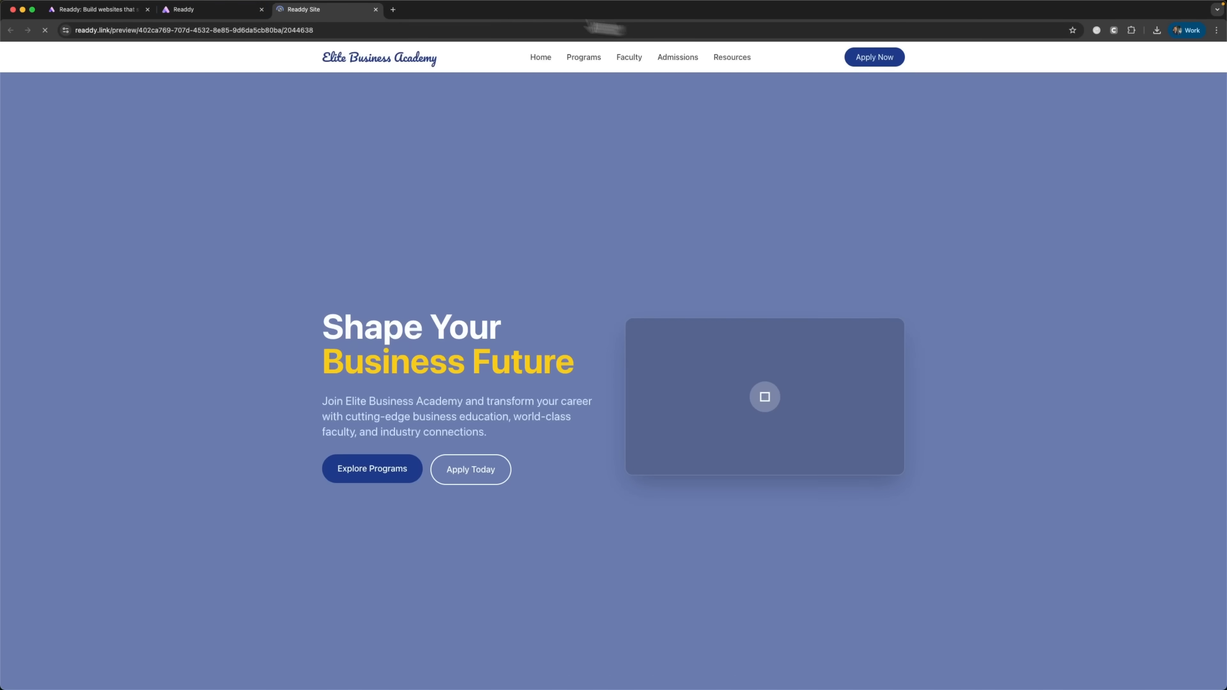
{"action": "scroll", "coordinate": [580, 336], "scroll_direction": "down", "scroll_amount": 8}
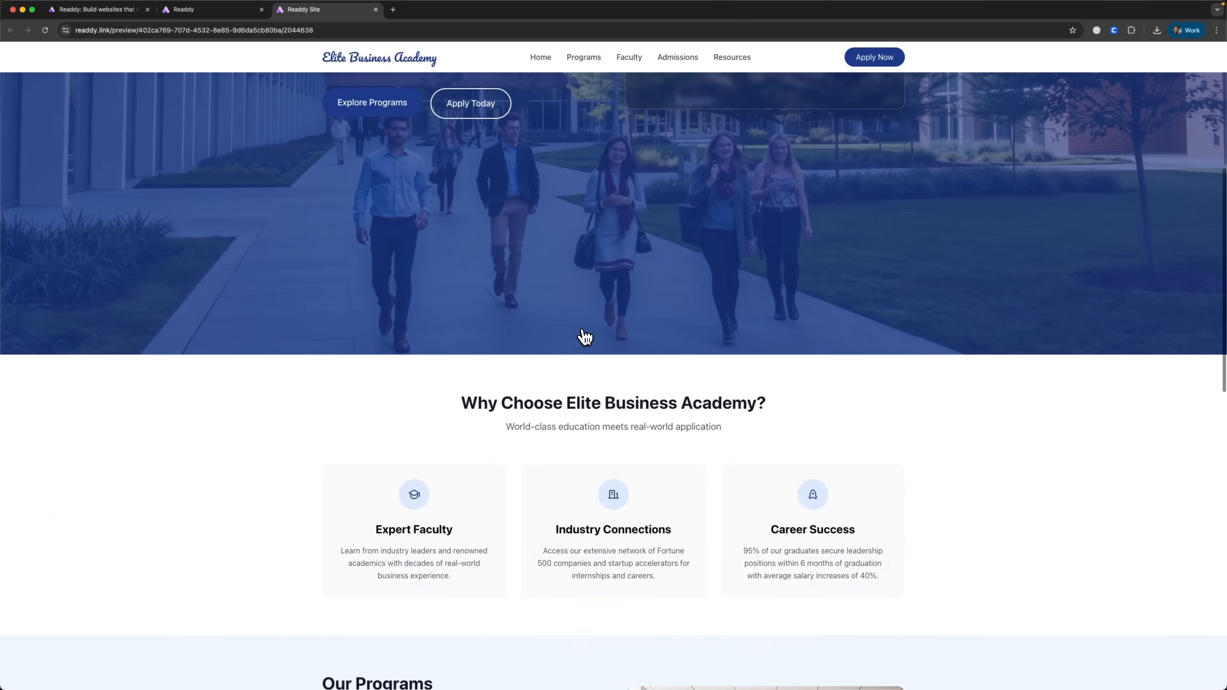
{"action": "scroll", "coordinate": [585, 337], "scroll_direction": "down", "scroll_amount": 10}
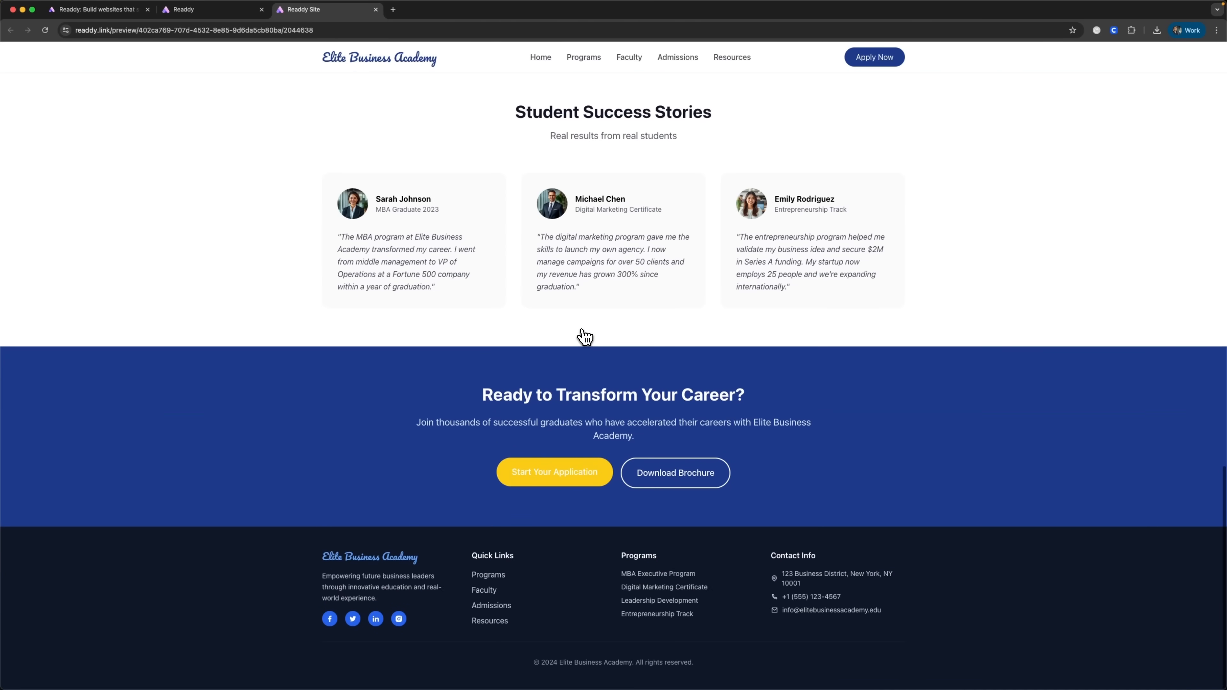
{"action": "scroll", "coordinate": [587, 339], "scroll_direction": "up", "scroll_amount": 10}
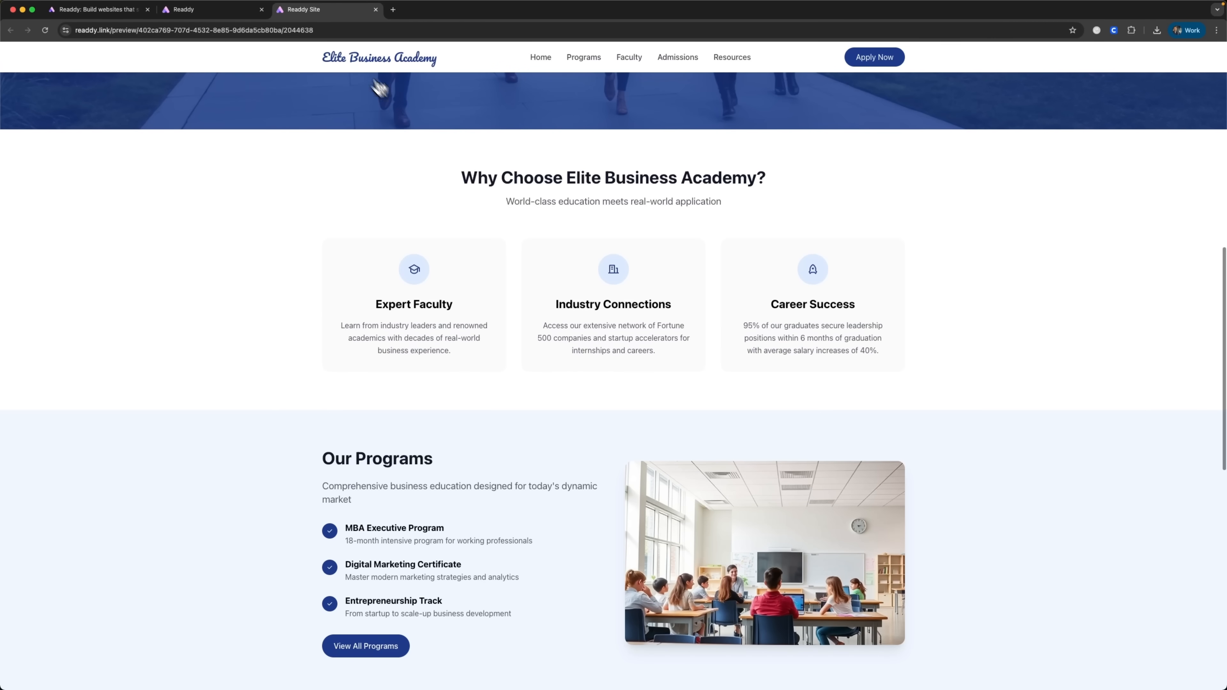
{"action": "left_click", "coordinate": [227, 30]}
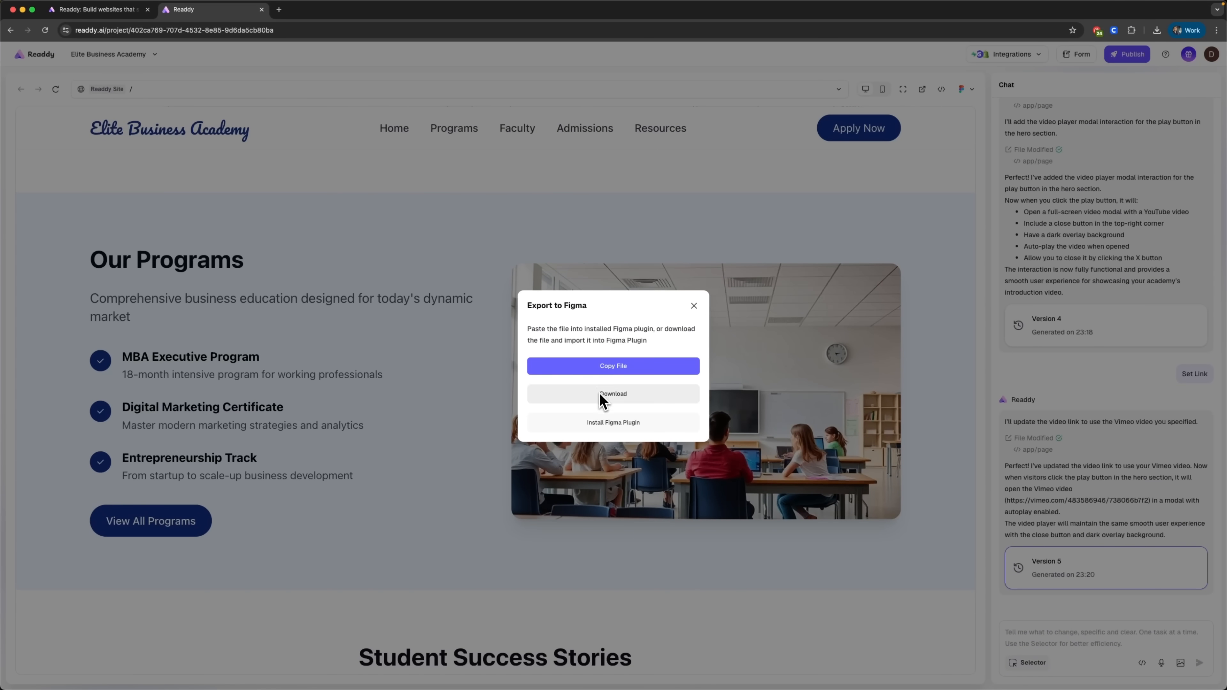
Step: Close the Figma export dialog and check the available export formats and integrations
{"action": "left_click", "coordinate": [695, 305]}
{"action": "left_click", "coordinate": [974, 91]}
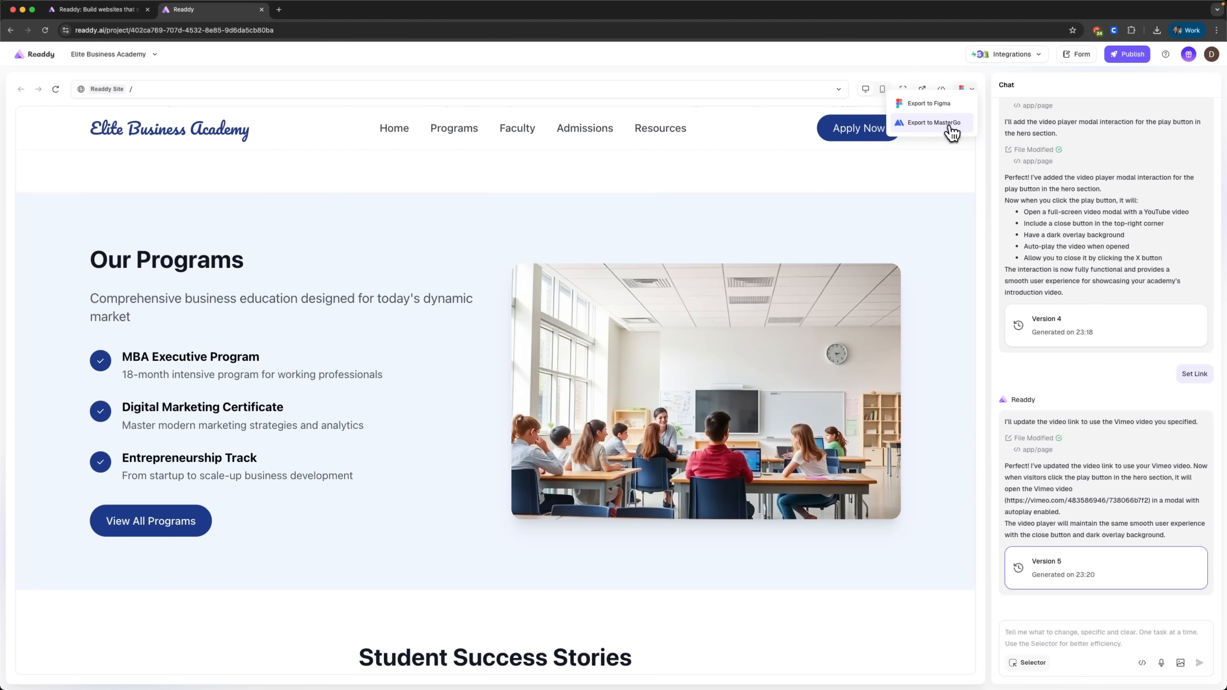
{"action": "left_click", "coordinate": [948, 164]}
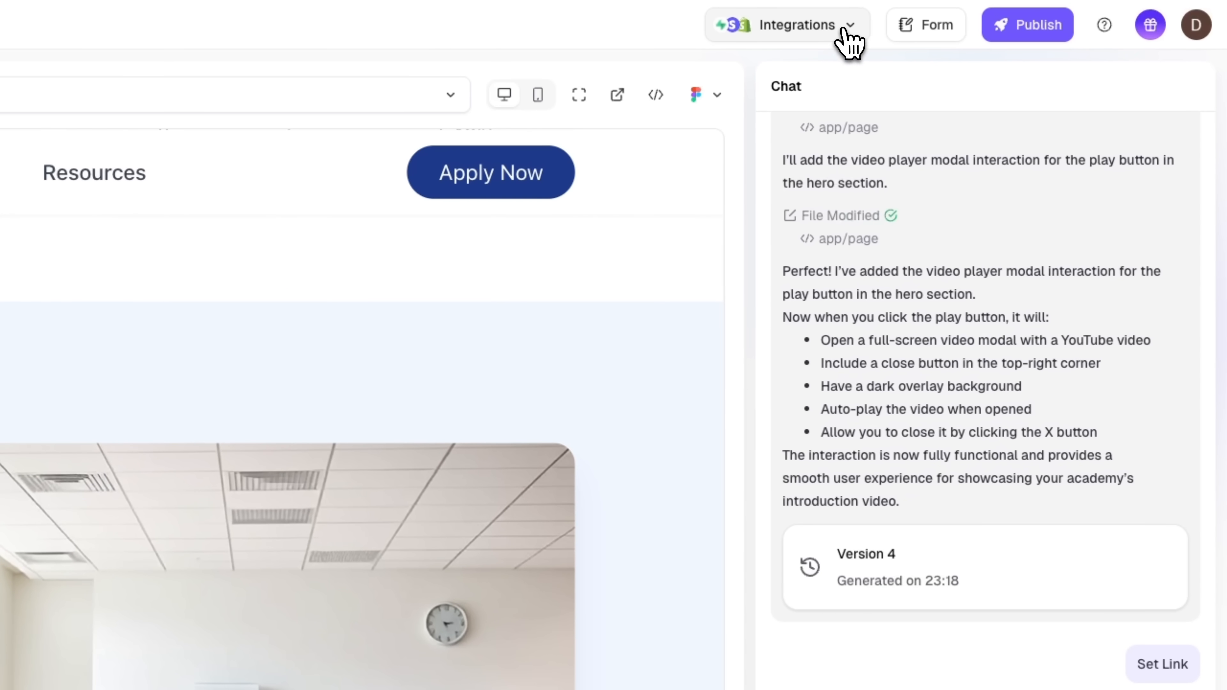
{"action": "left_click", "coordinate": [1035, 56]}
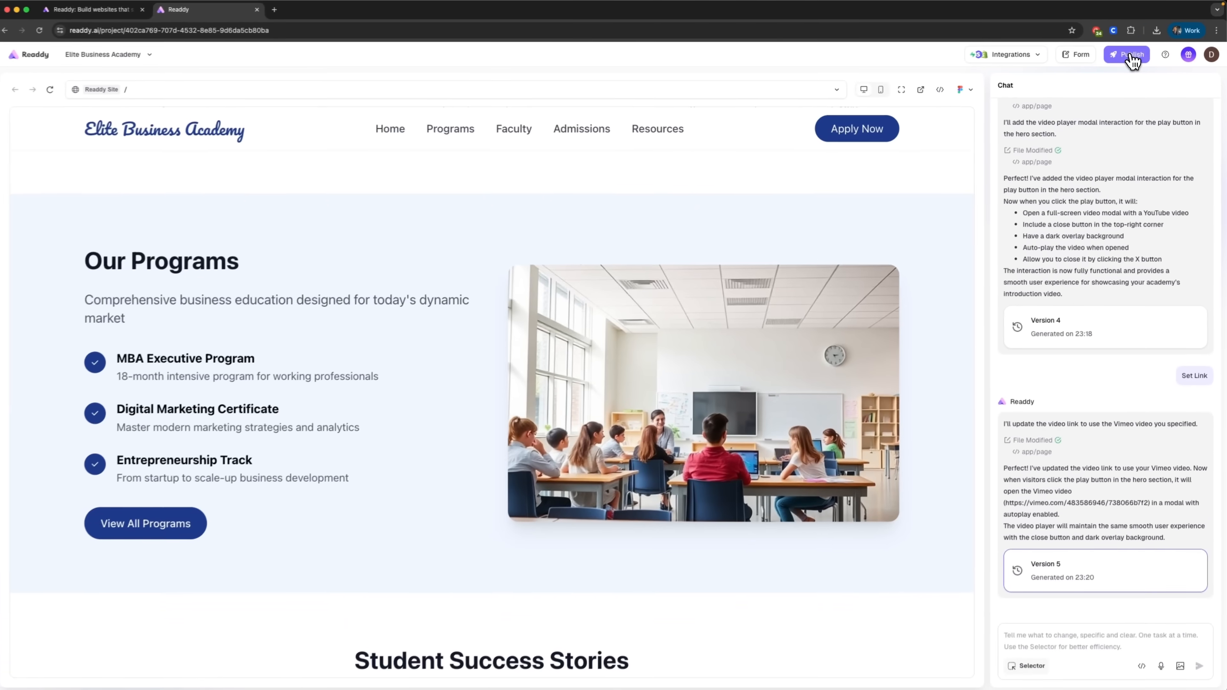
Step: Start publishing the website with an already owned domain and enter businessacademy.onlinedaniel.blog as the domain
{"action": "left_click", "coordinate": [1039, 111]}
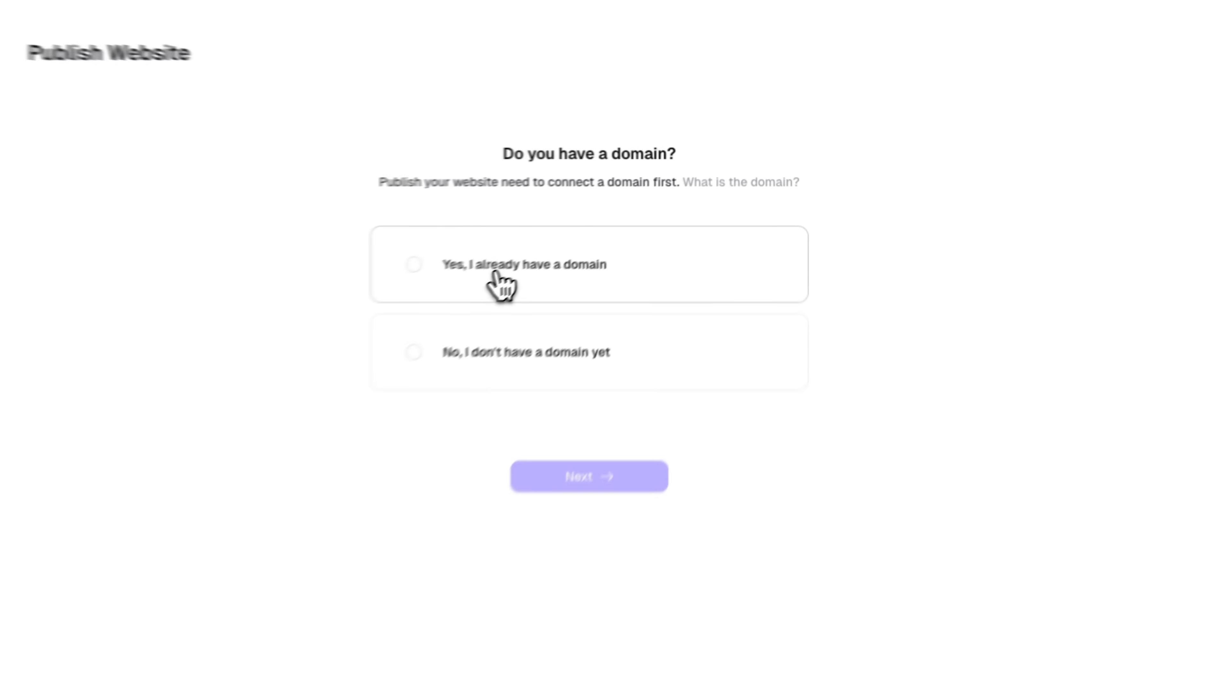
{"action": "left_click", "coordinate": [470, 283]}
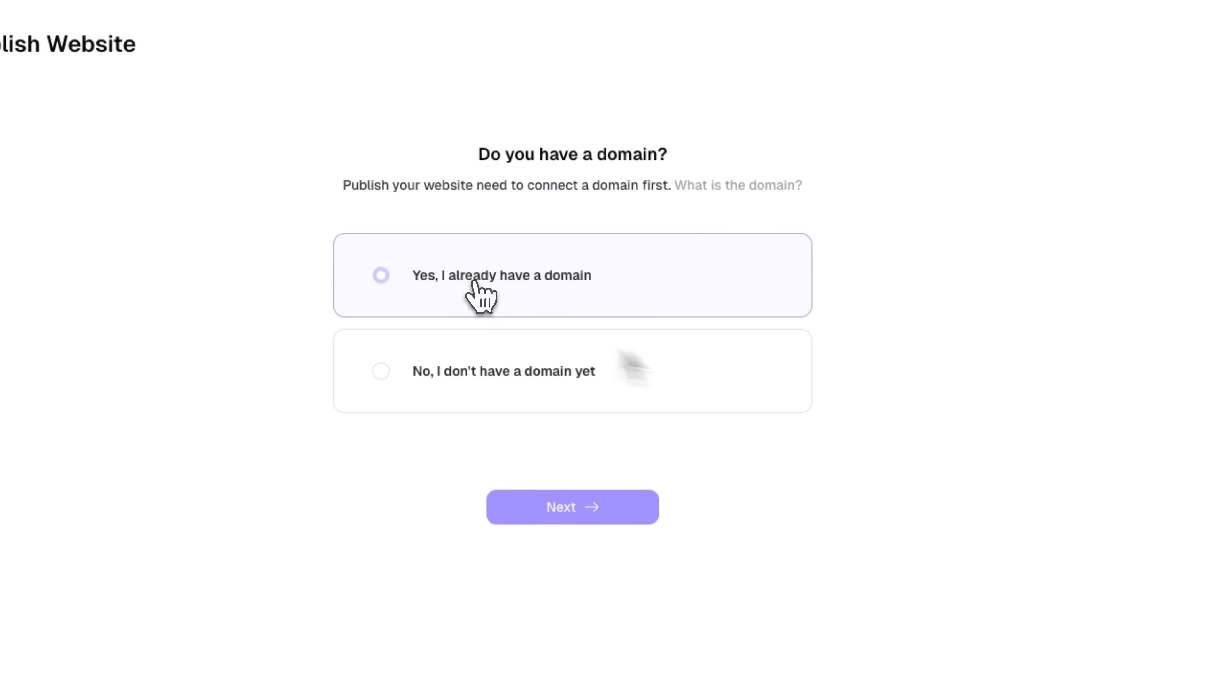
{"action": "left_click", "coordinate": [575, 511]}
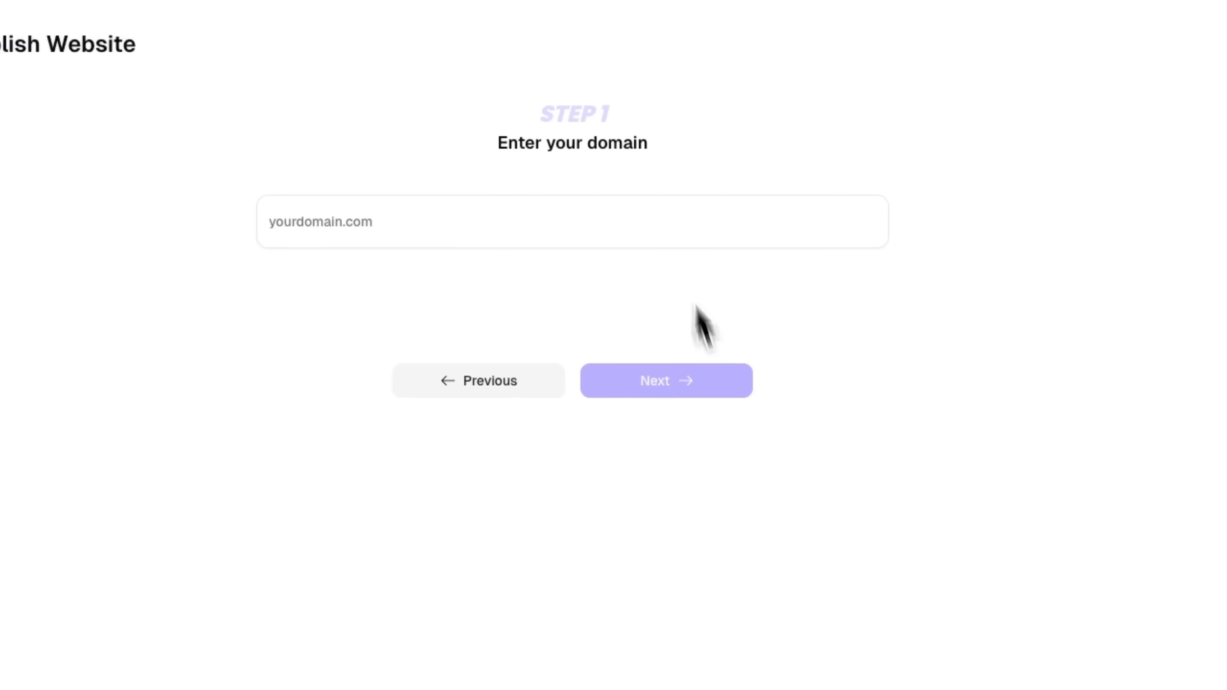
{"action": "left_click", "coordinate": [401, 222]}
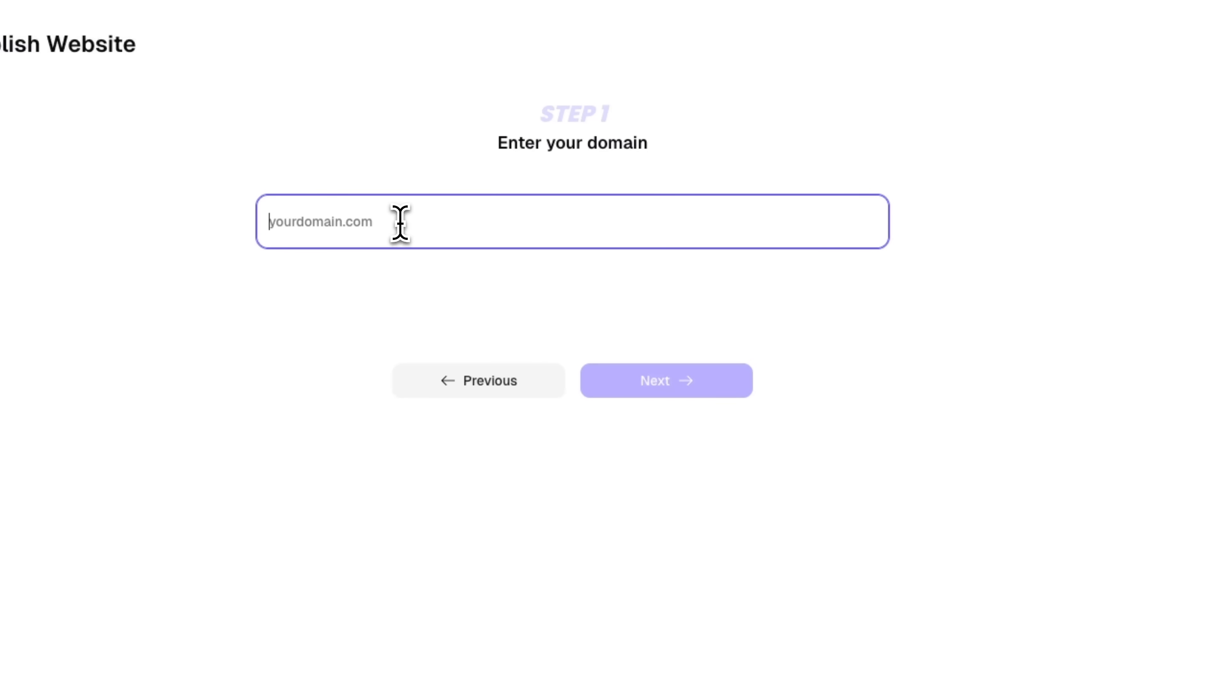
{"action": "type", "text": "businessacademy.onlinedaniel.blog"}
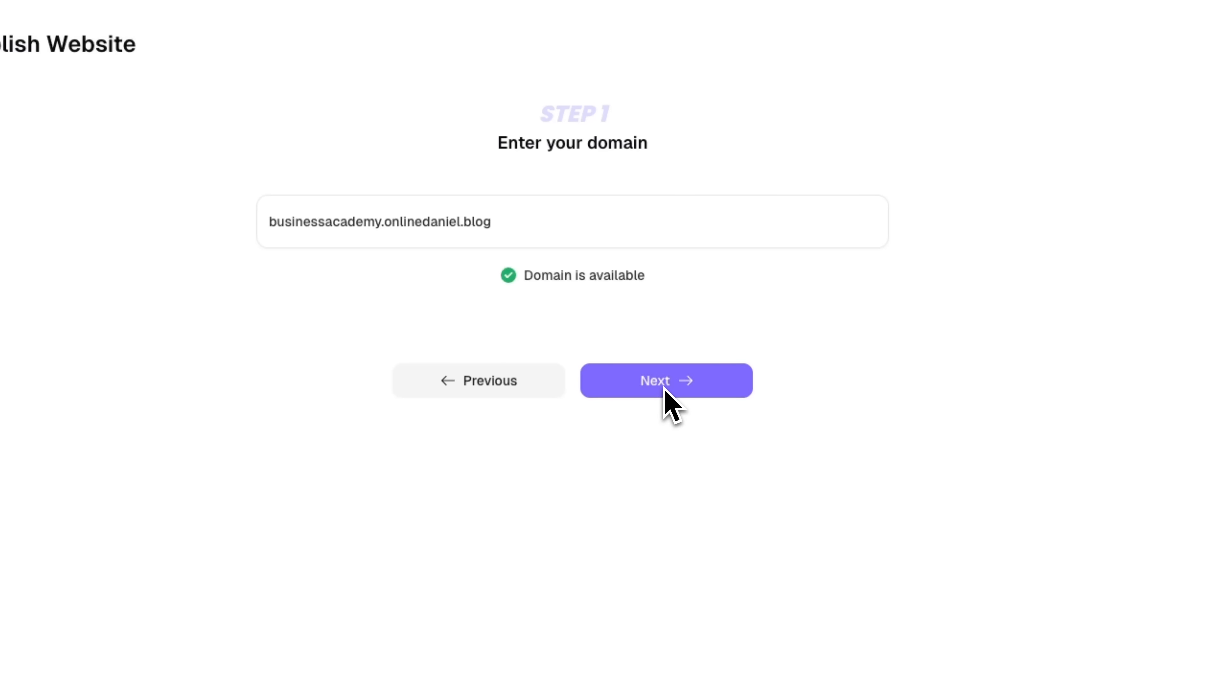
{"action": "left_click", "coordinate": [666, 384]}
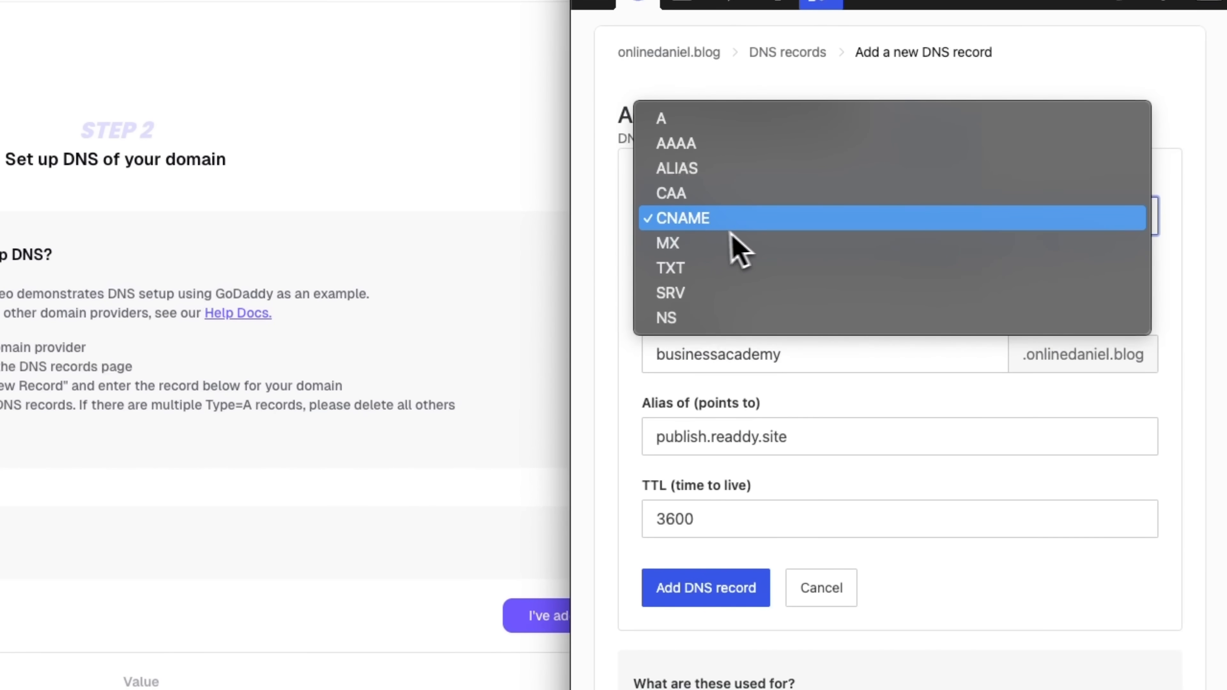
Step: Add a CNAME record in WordPress.com for businessacademy pointing to publish.readdy.site with TTL 3600, and confirm the added record in Readdy
{"action": "left_click", "coordinate": [698, 221]}
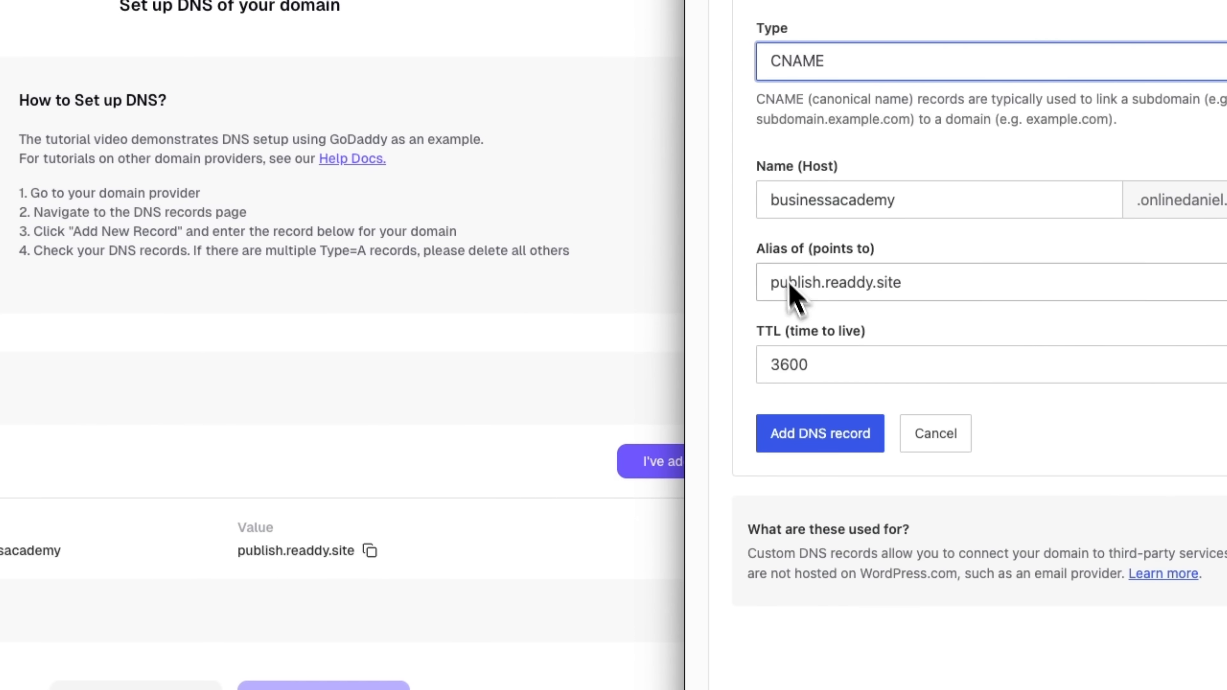
{"action": "left_click", "coordinate": [836, 435]}
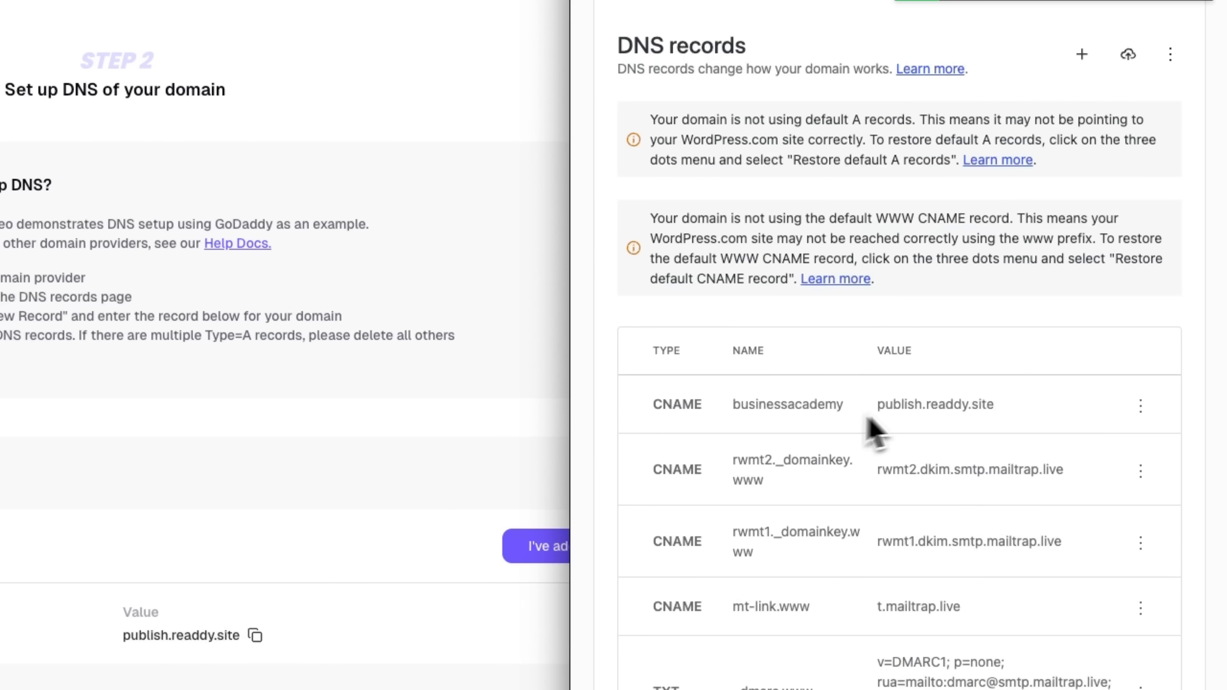
{"action": "left_click", "coordinate": [385, 434]}
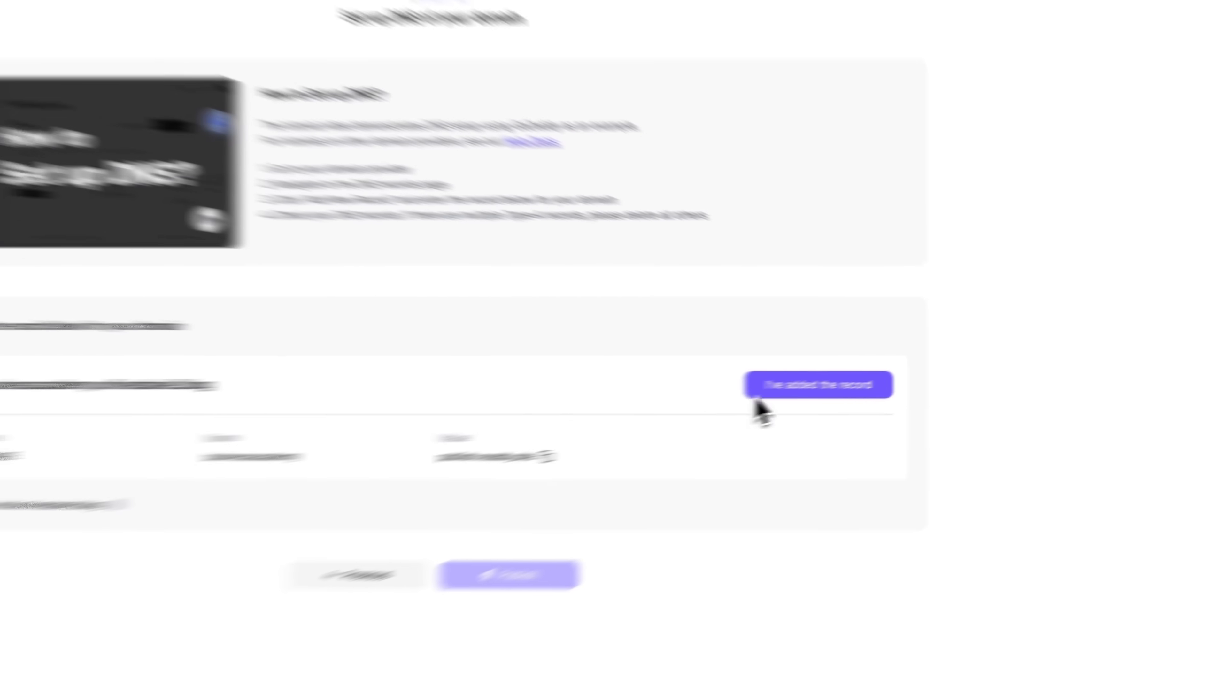
{"action": "left_click", "coordinate": [817, 386]}
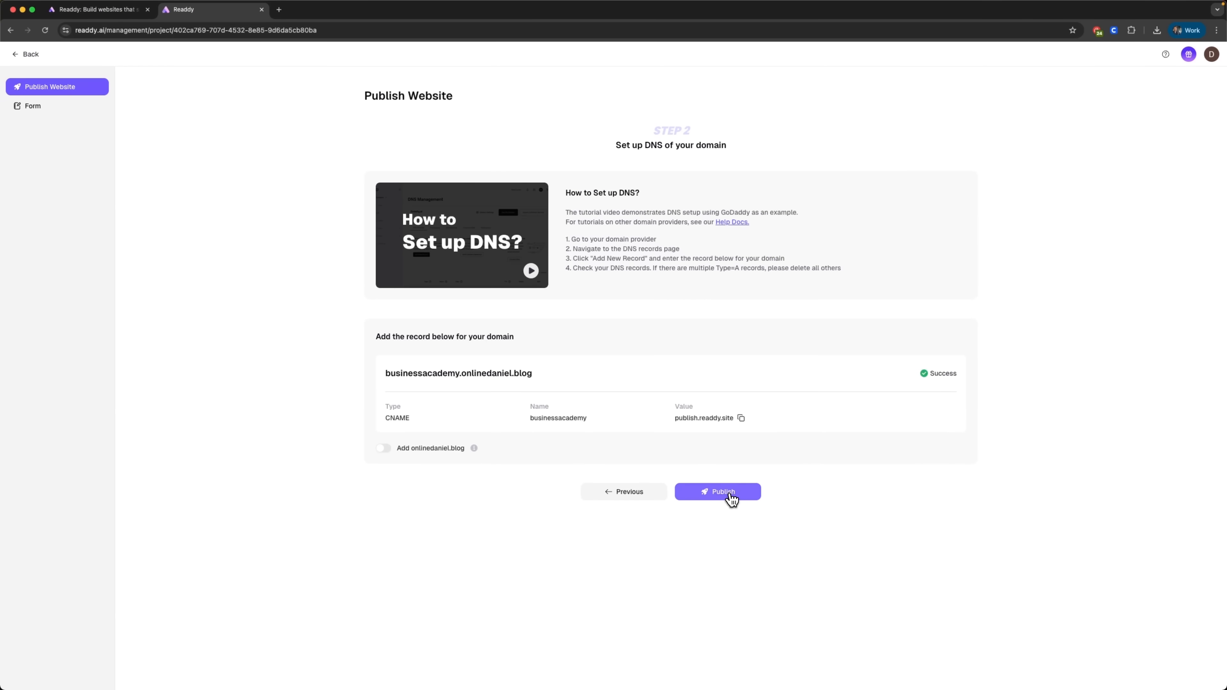
Step: Publish the website to the connected domain and open the live site
{"action": "left_click", "coordinate": [725, 493]}
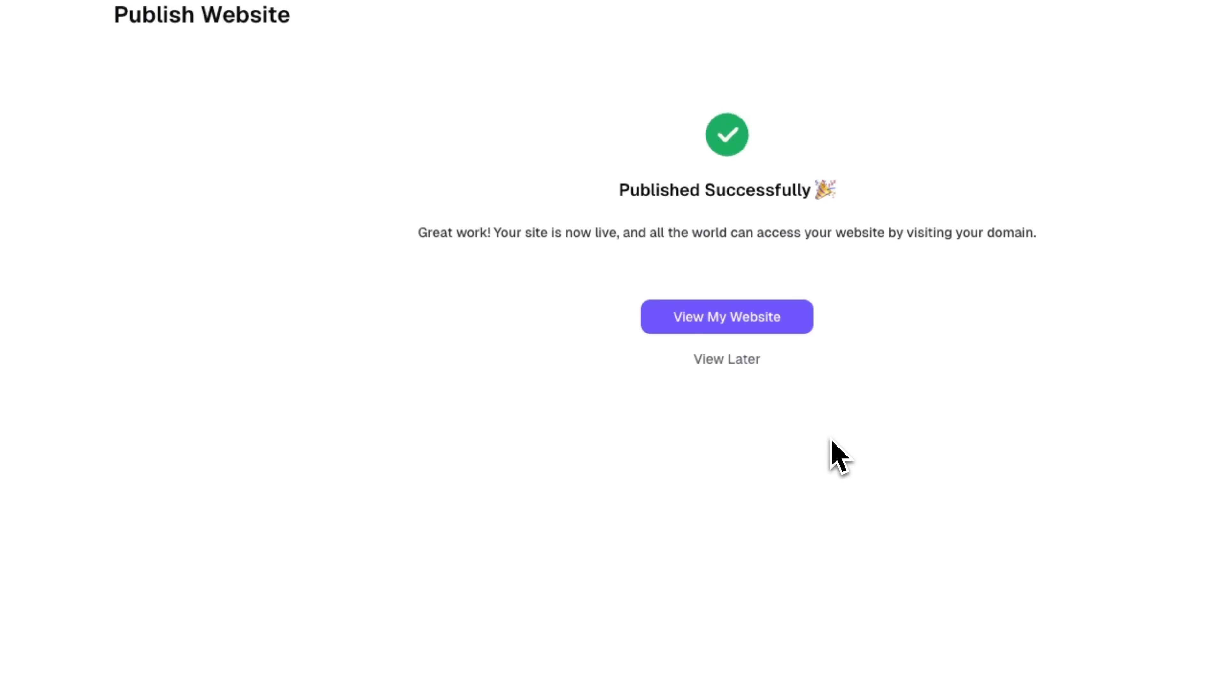
{"action": "left_click", "coordinate": [722, 322]}
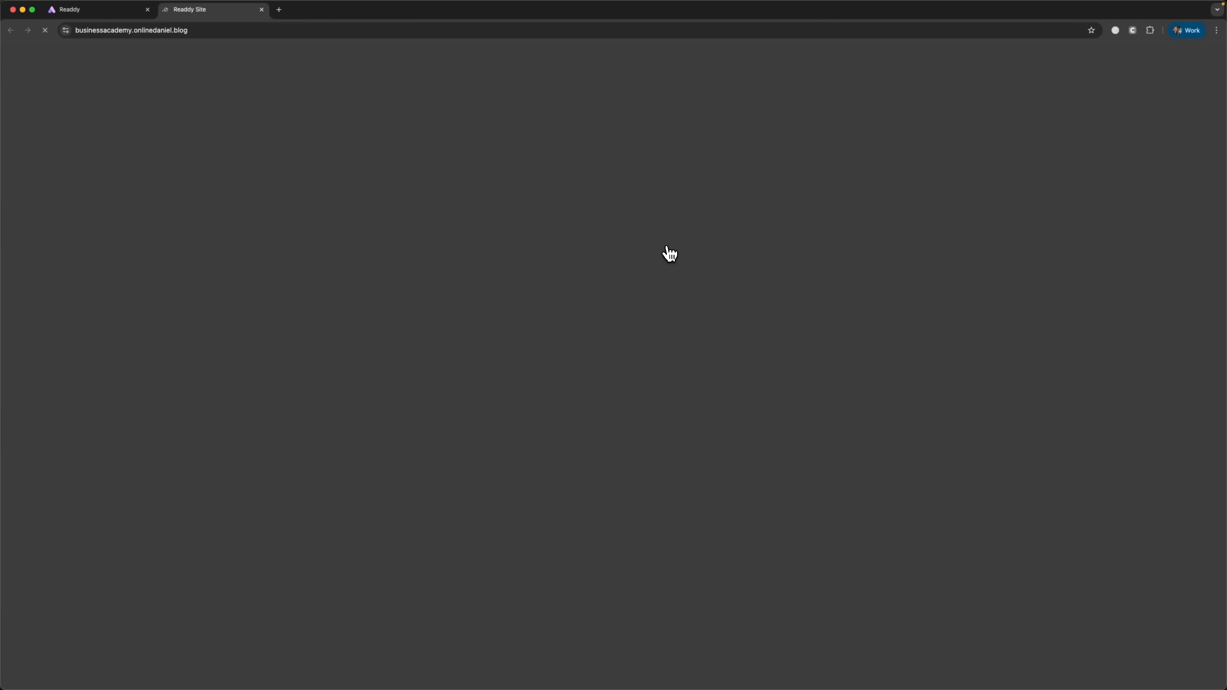